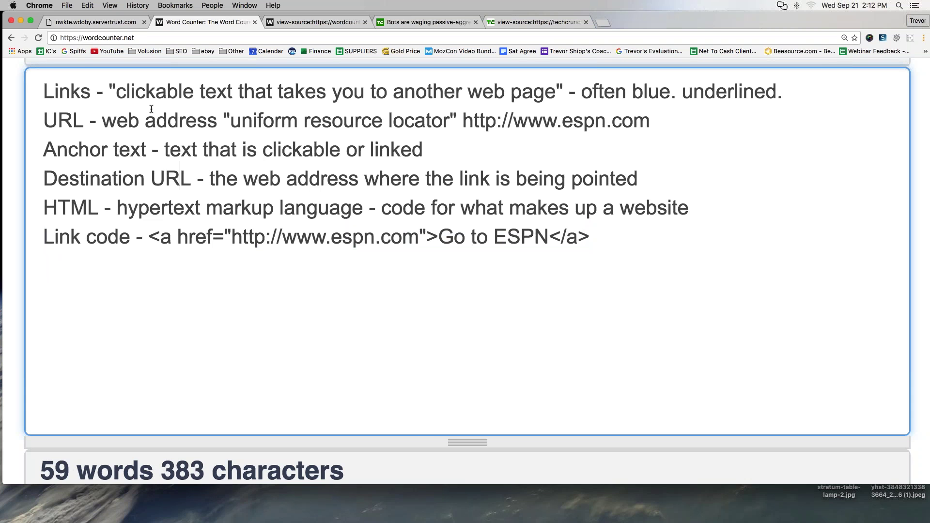
- Switch to the Volusion store's admin area and start a new category in the inventory categories
left_click(92, 22)
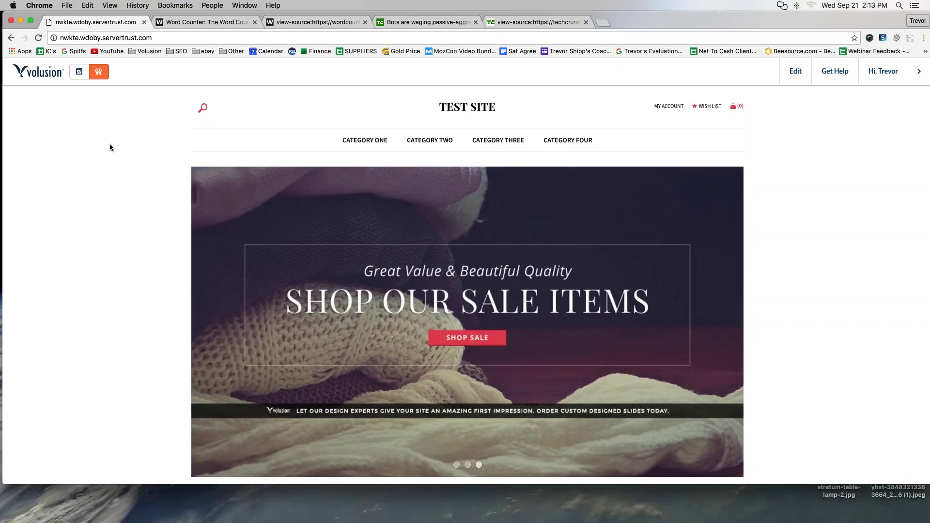
left_click(80, 75)
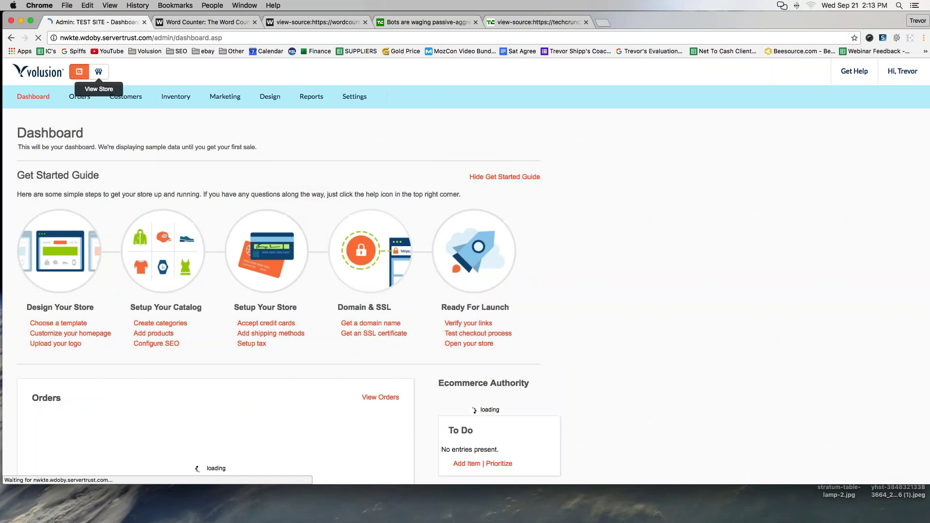
mouse_move(176, 99)
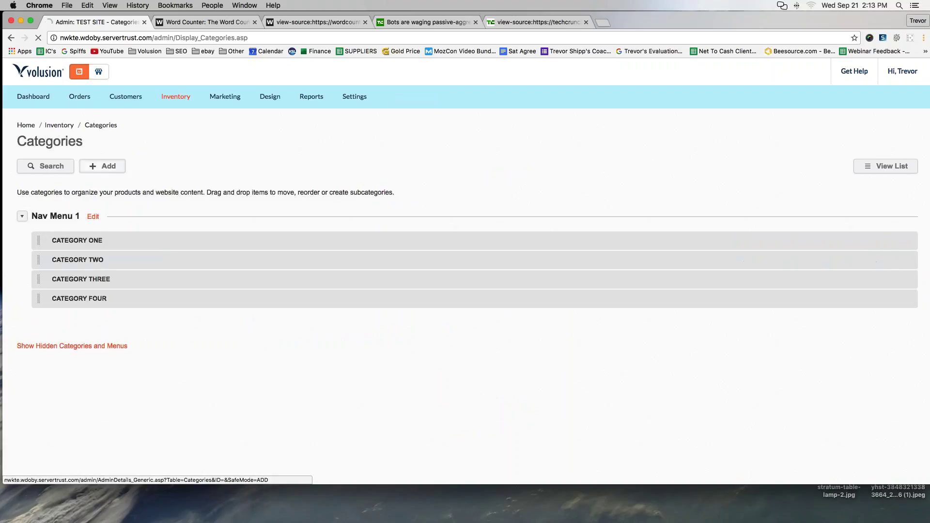
left_click(103, 166)
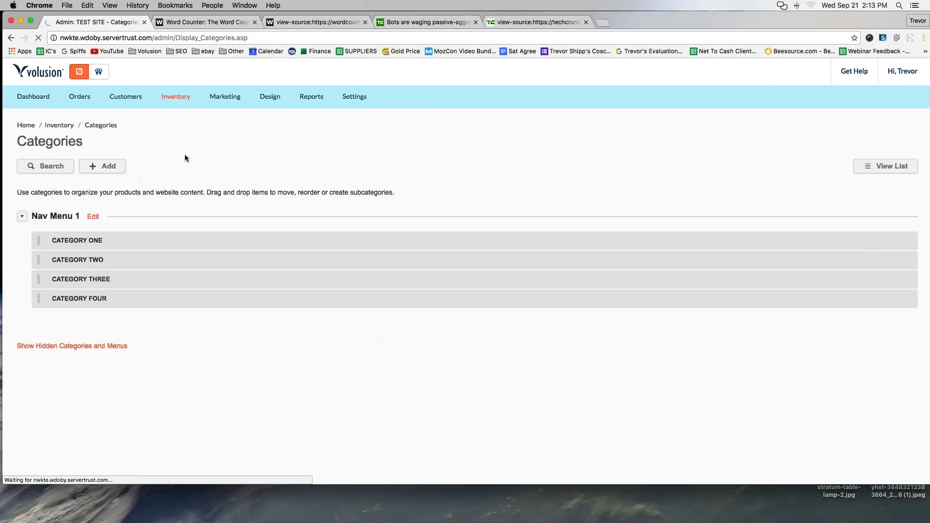
left_click(104, 168)
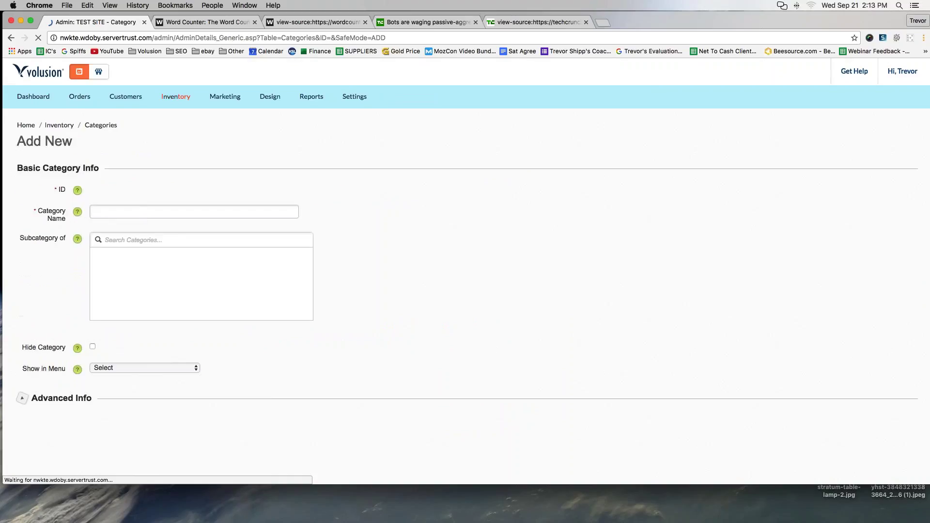
- Name the new category "Sizing Chart", show it in Nav Menu 1 and save it
left_click(141, 212)
type("Sizing")
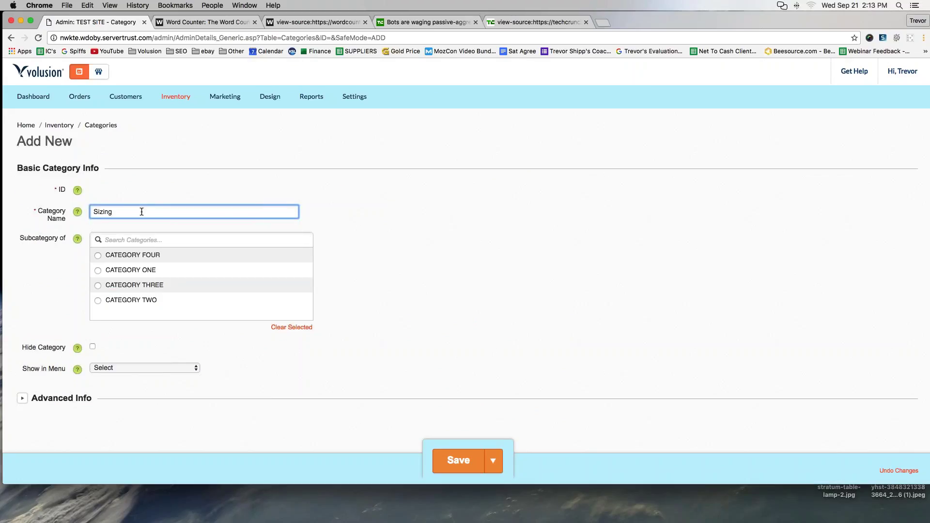
type(" Chart")
left_click(50, 411)
left_click(124, 370)
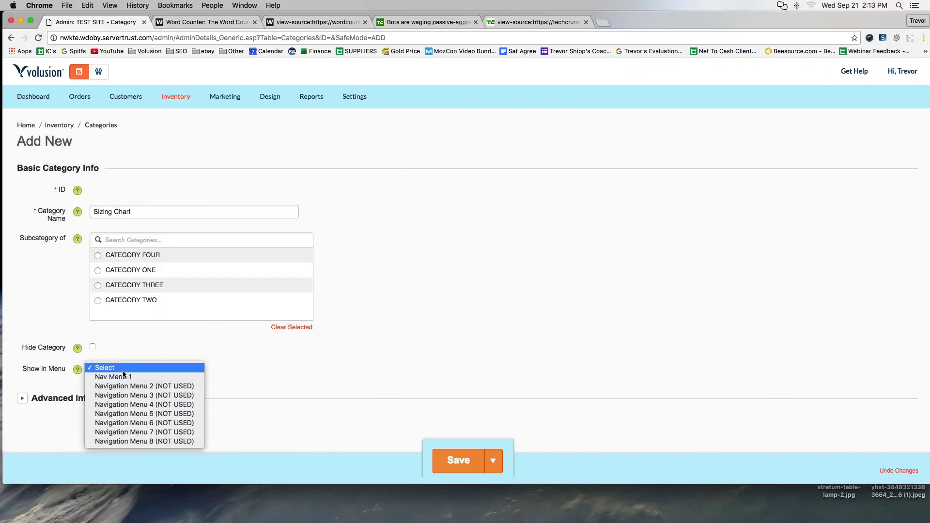
left_click(123, 376)
scroll(178, 384, "down", 1)
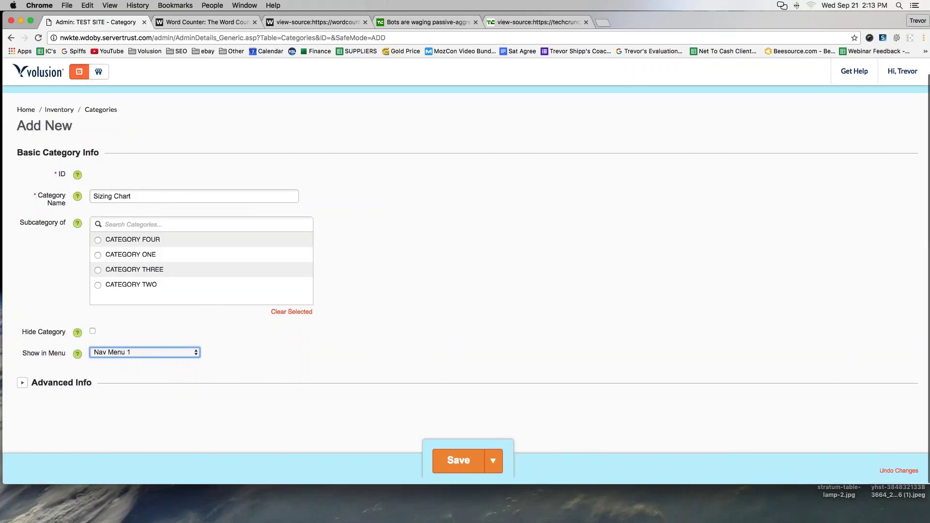
left_click(459, 461)
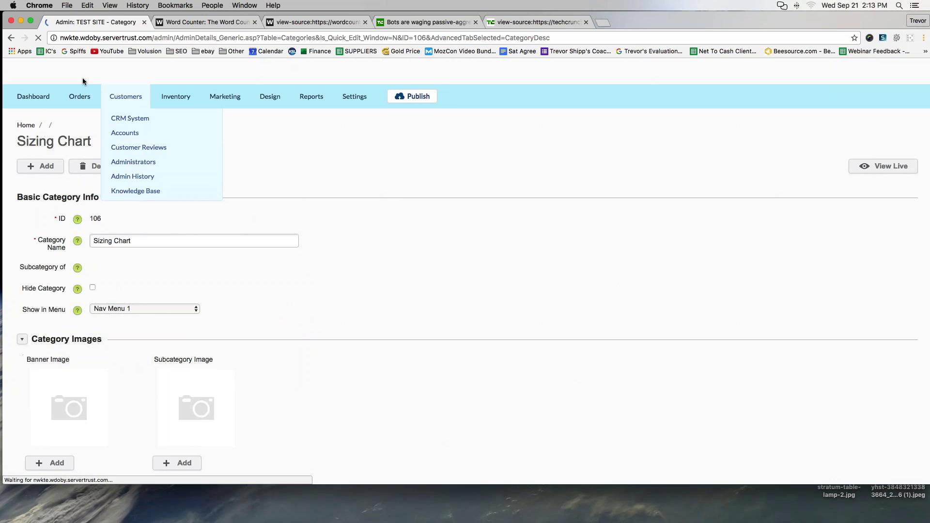
- View the live storefront and open Sample Product One from the home page for editing
left_click(99, 74)
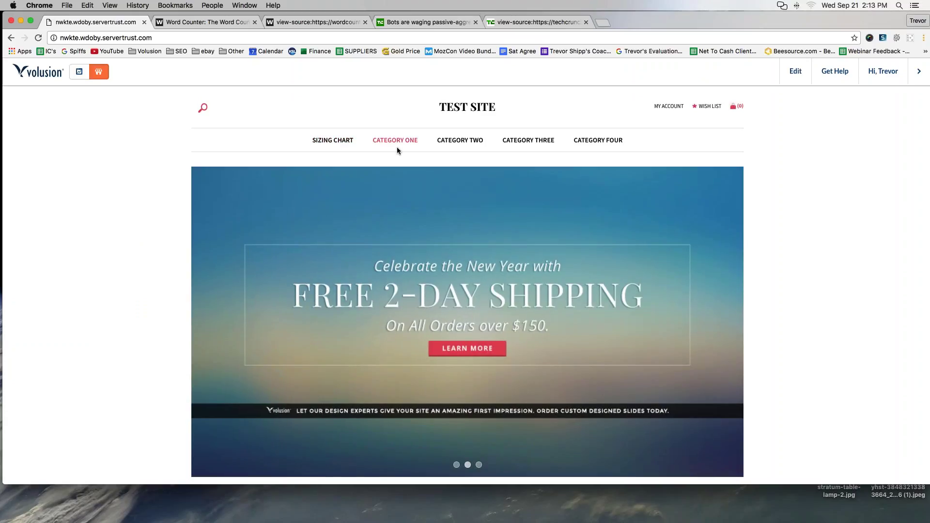
scroll(396, 147, "down", 6)
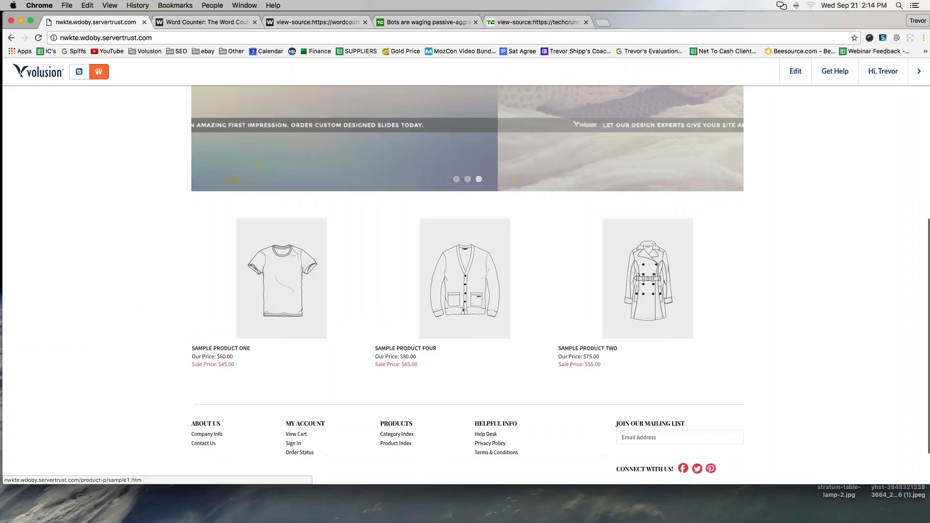
left_click(278, 270)
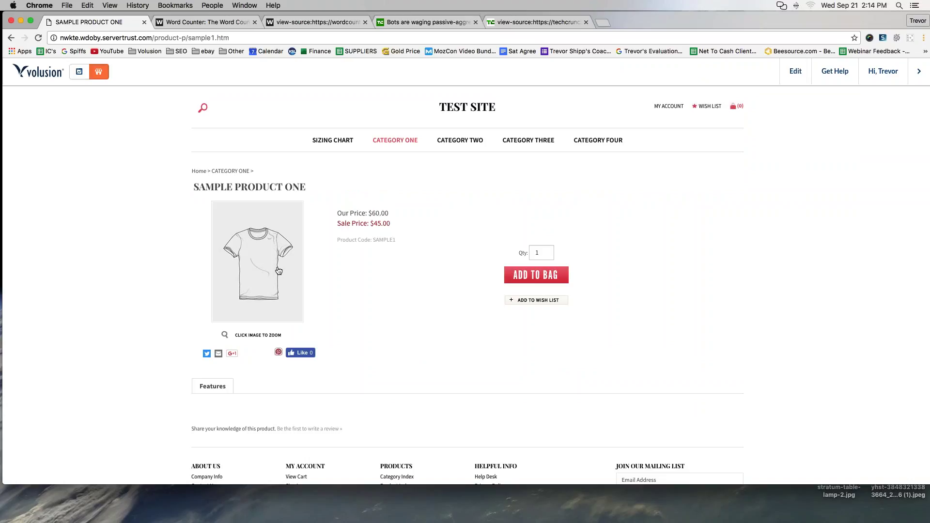
mouse_move(796, 71)
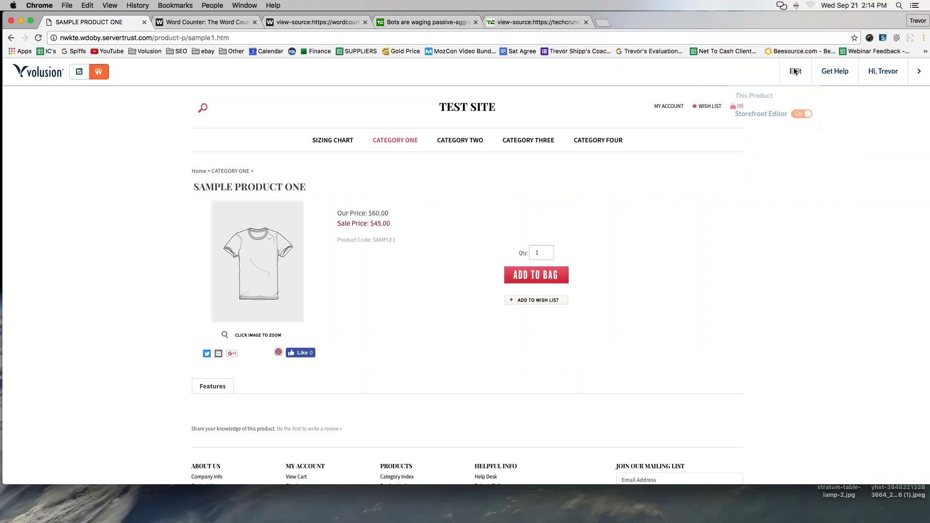
left_click(772, 96)
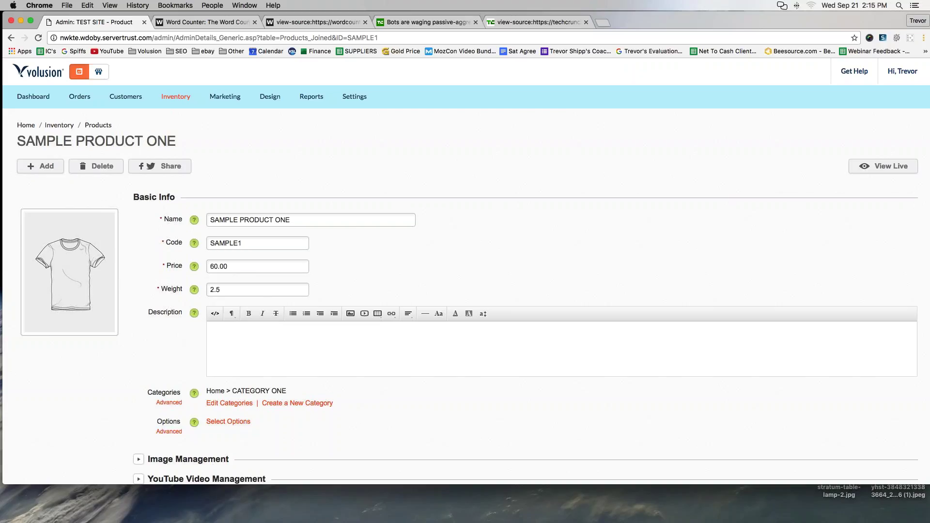
- Review the link terminology notes in Word Counter and return to the product editor
left_click(211, 23)
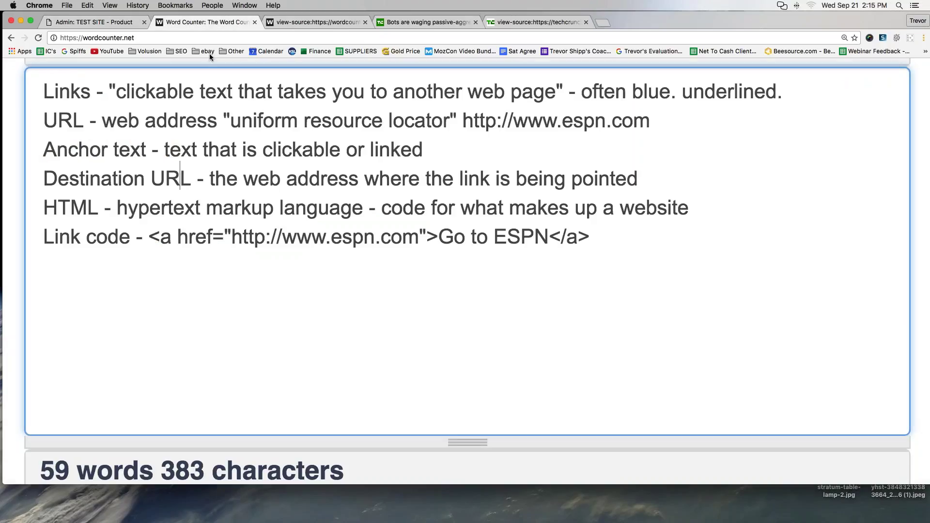
left_click_drag(43, 91, 762, 238)
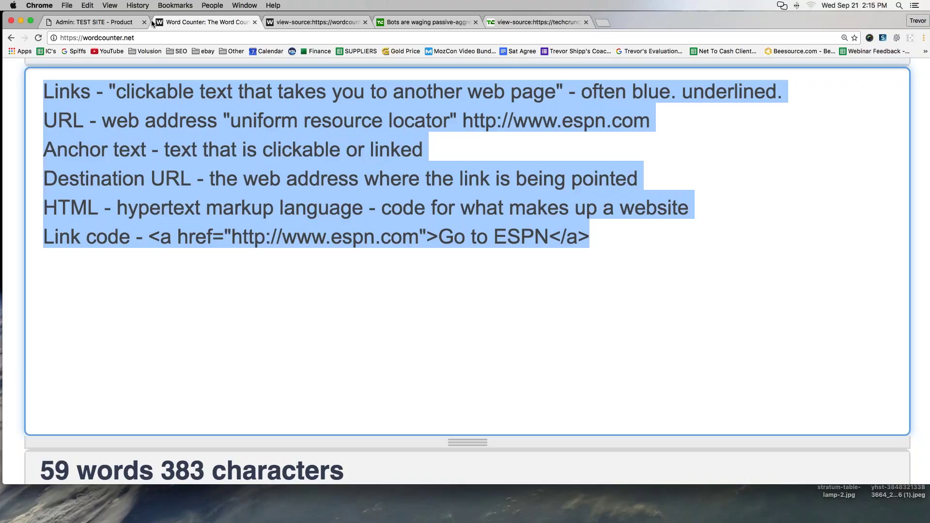
left_click(112, 22)
- Enter the product description "Made out of 100 percent cotton. Color: red. Size: Large. Perfect for any occasion. Buy one today!"
left_click(269, 335)
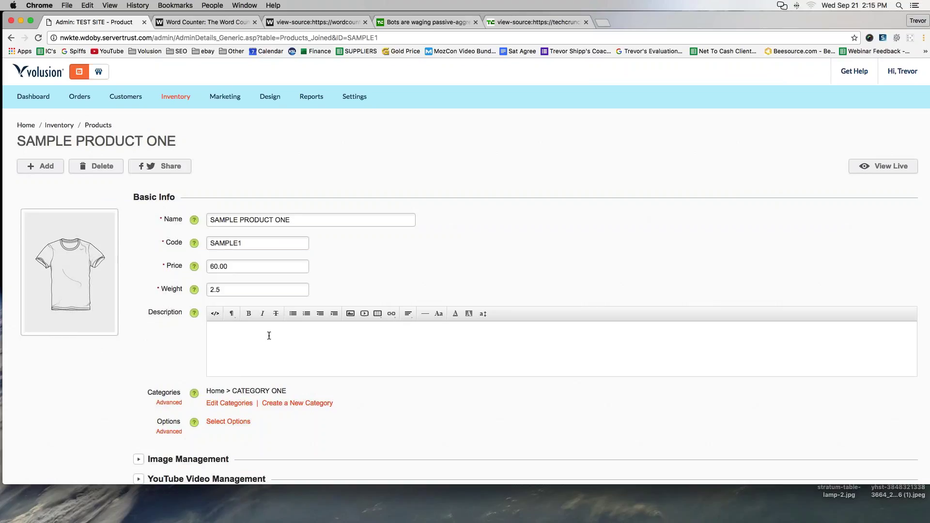
type("so")
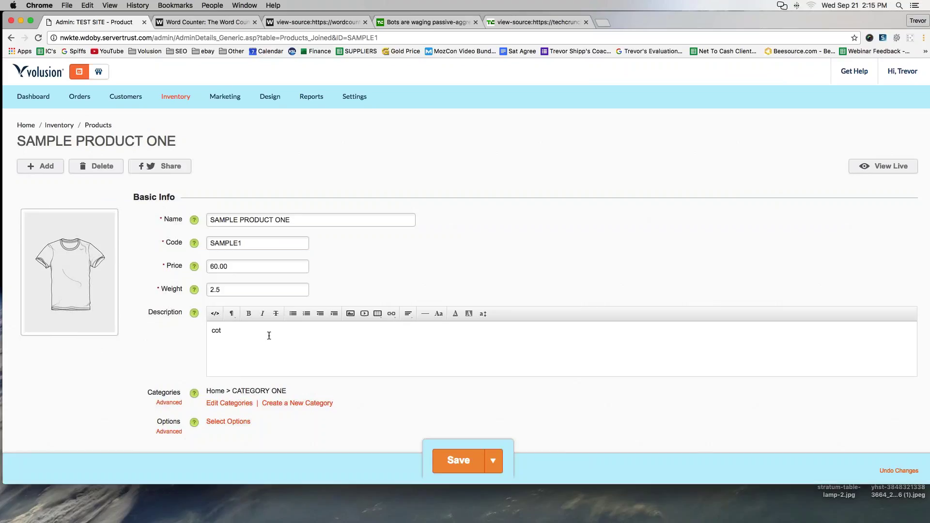
key("BackSpace")
key("BackSpace")
type("Made out of c")
type("otto")
key("BackSpace")
key("BackSpace")
type("tton")
key("BackSpace")
key("BackSpace")
key("BackSpace")
key("BackSpace")
key("BackSpace")
type("100 perecent.")
key("BackSpace")
key("BackSpace")
key("BackSpace")
key("BackSpace")
key("BackSpace")
type("cent c")
key("BackSpace")
key("BackSpace")
key("BackSpace")
key("BackSpace")
key("BackSpace")
key("BackSpace")
type("rcent cotton. Color: red. Size ")
type(" Large. ")
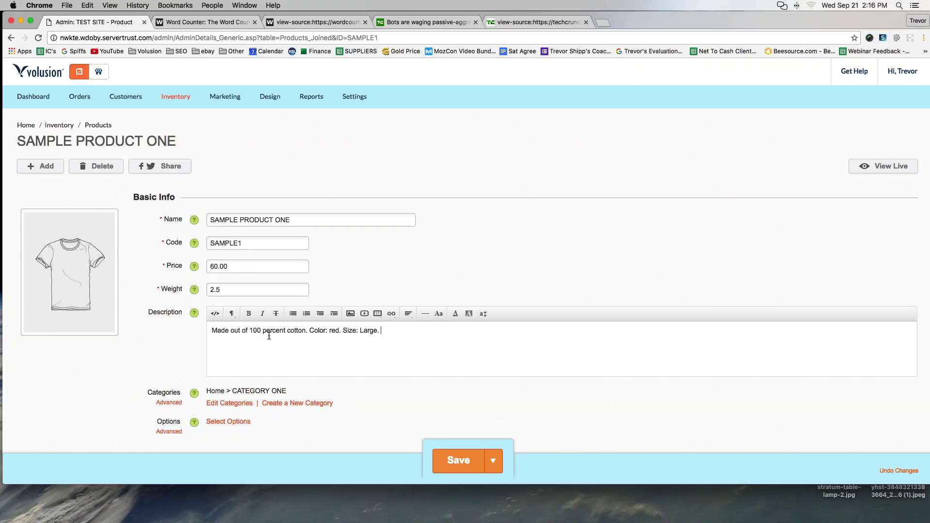
type("Perfect for any occasion. bzuy one today!")
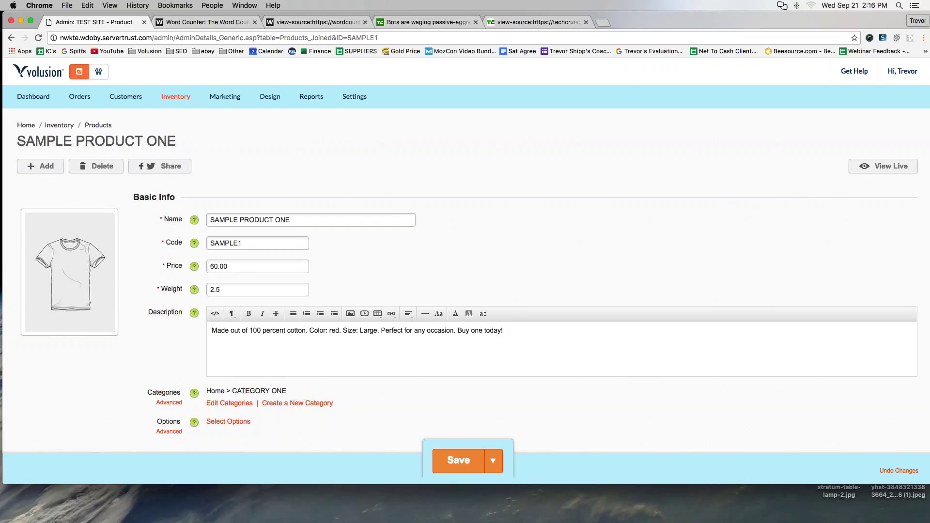
- Add a new paragraph reading "Click here to see the sizing chart." below the product description
key("super+minus")
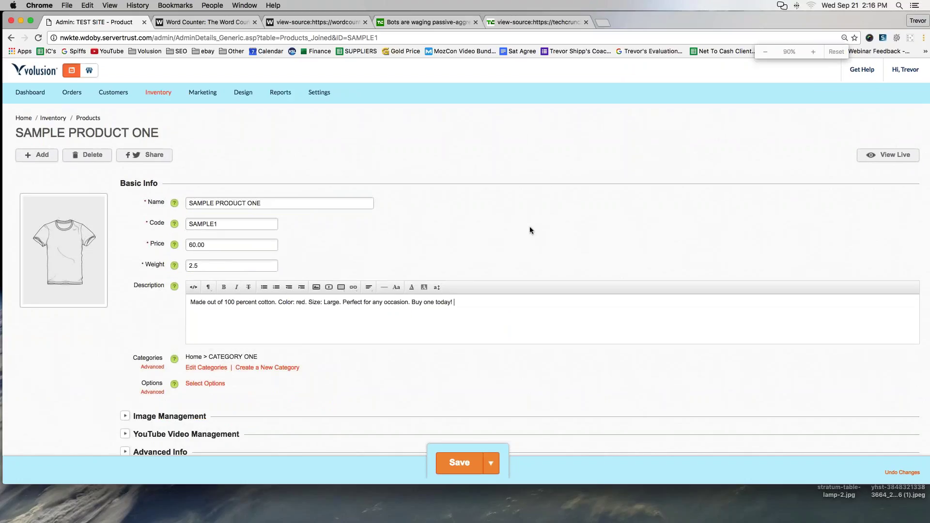
key("super+equal")
key("super+equal")
key("super+equal")
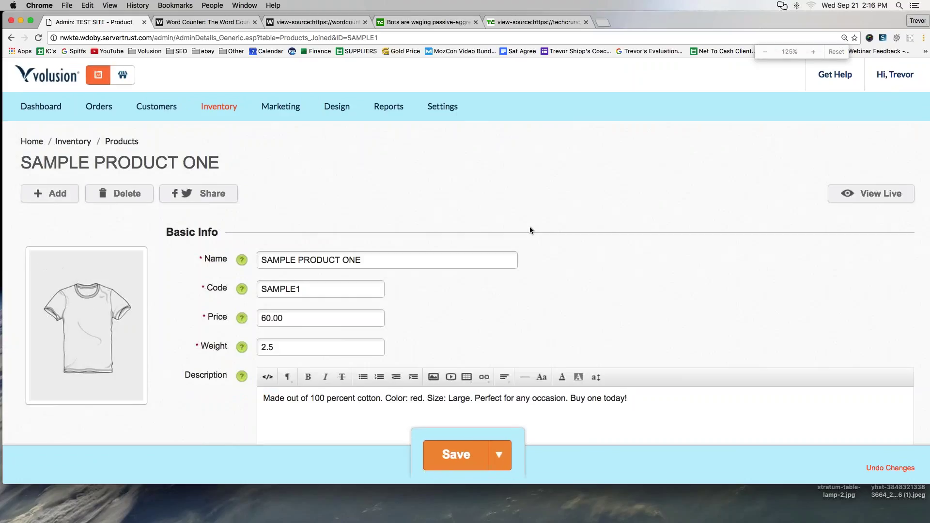
scroll(530, 227, "down", 5)
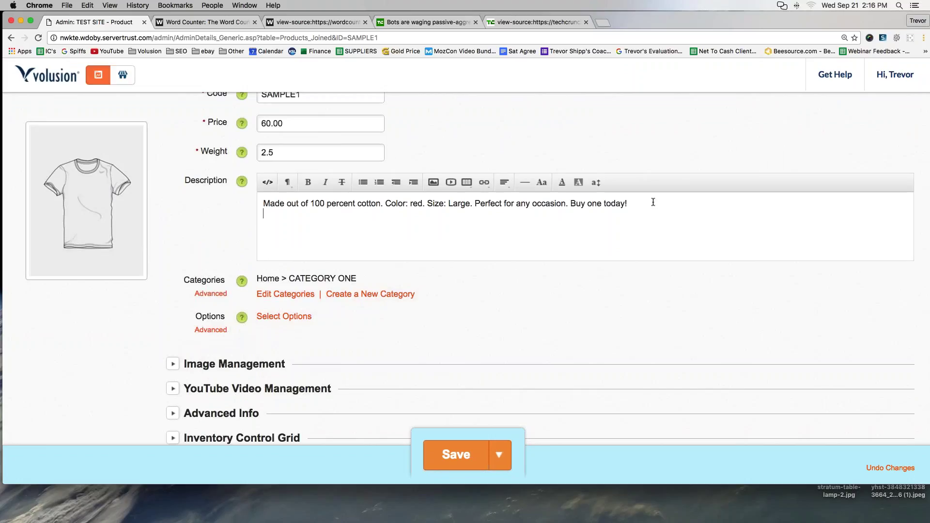
key("Return")
type("Click here to see the sizing chart.")
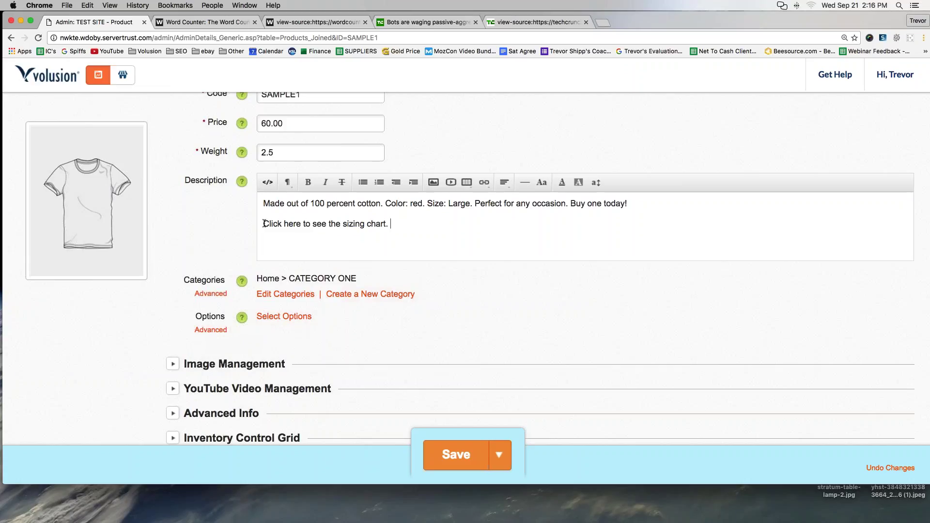
left_click_drag(263, 223, 392, 224)
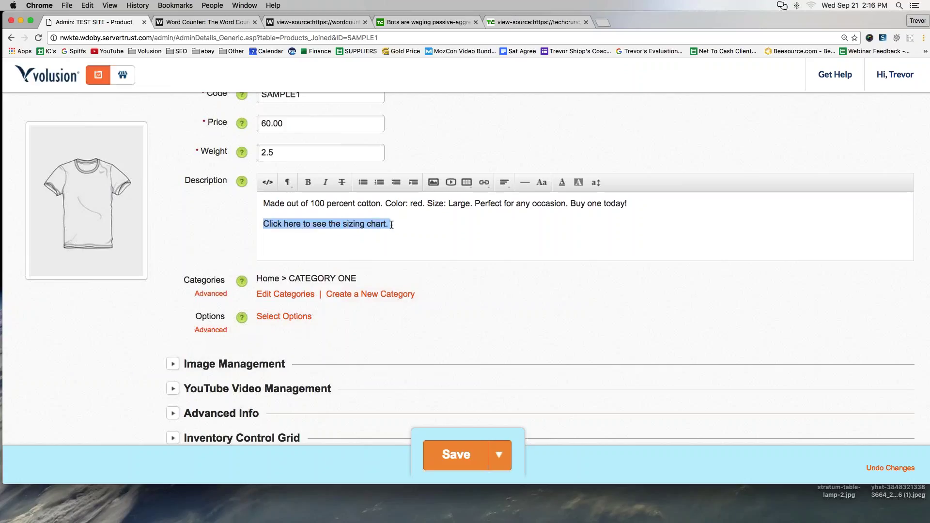
left_click(300, 224)
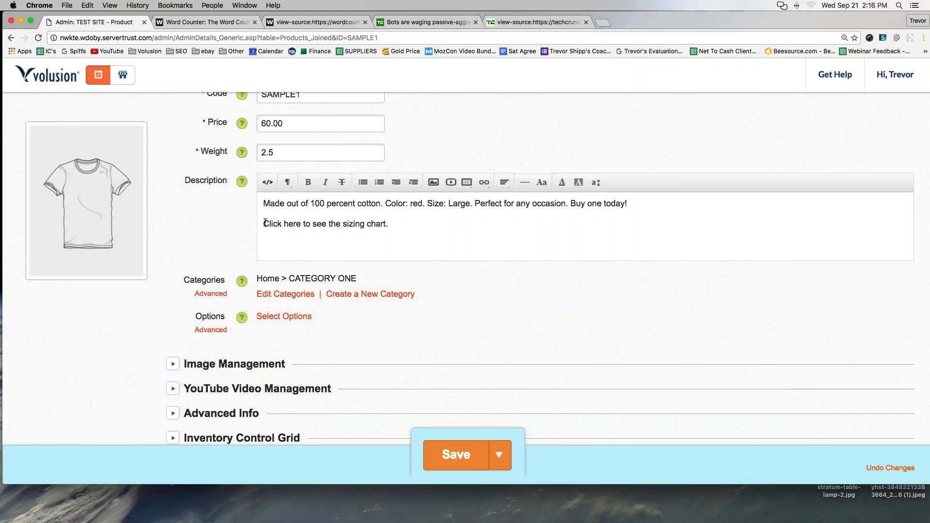
left_click_drag(264, 223, 389, 224)
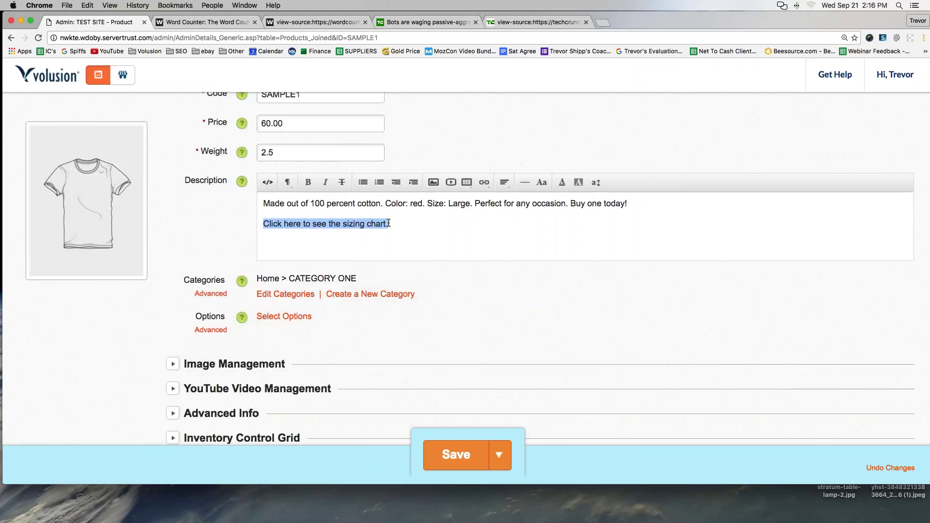
scroll(389, 224, "down", 1)
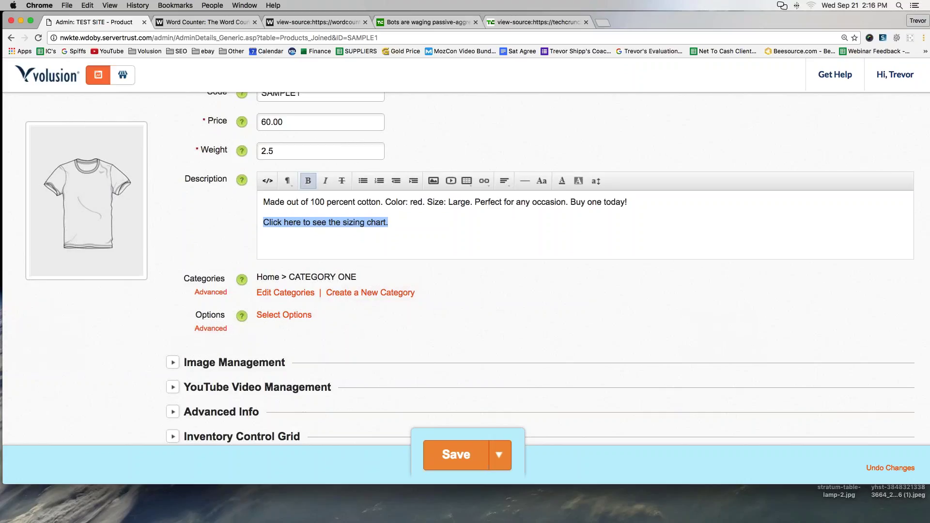
left_click(327, 223)
left_click_drag(264, 223, 388, 223)
left_click(388, 223)
left_click_drag(263, 223, 307, 222)
left_click(390, 222)
left_click_drag(390, 222, 262, 220)
left_click(298, 219)
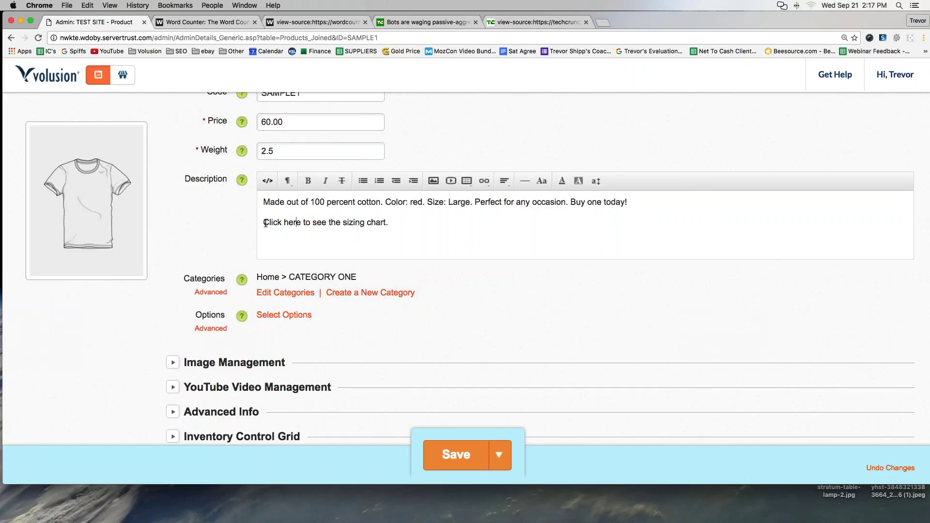
left_click_drag(264, 222, 390, 222)
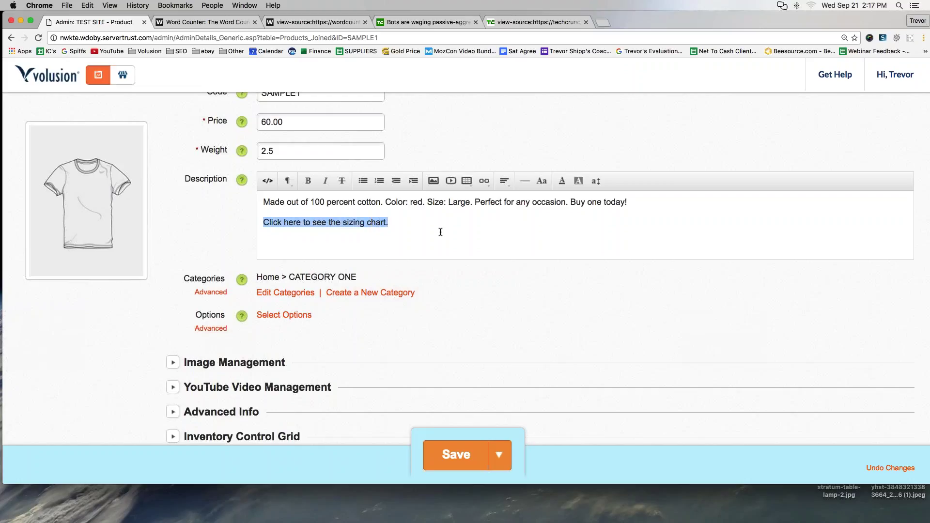
left_click(485, 182)
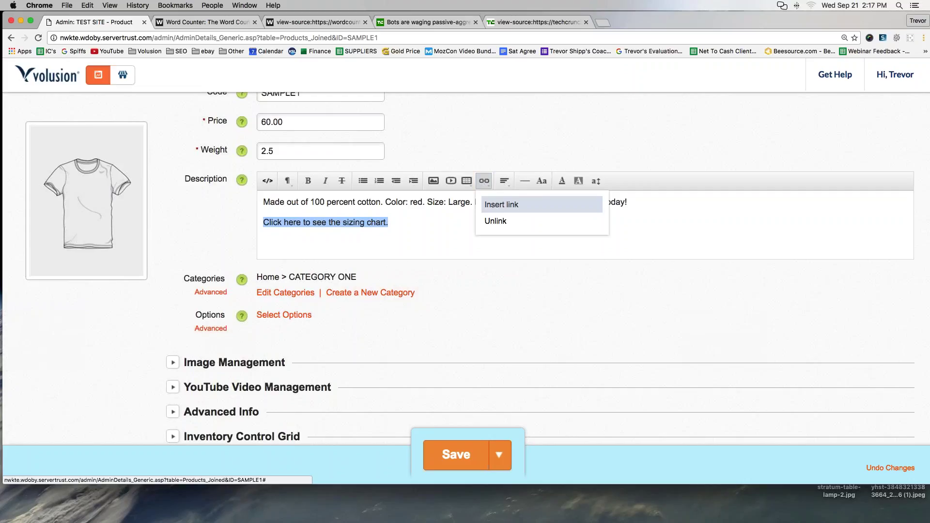
left_click(515, 205)
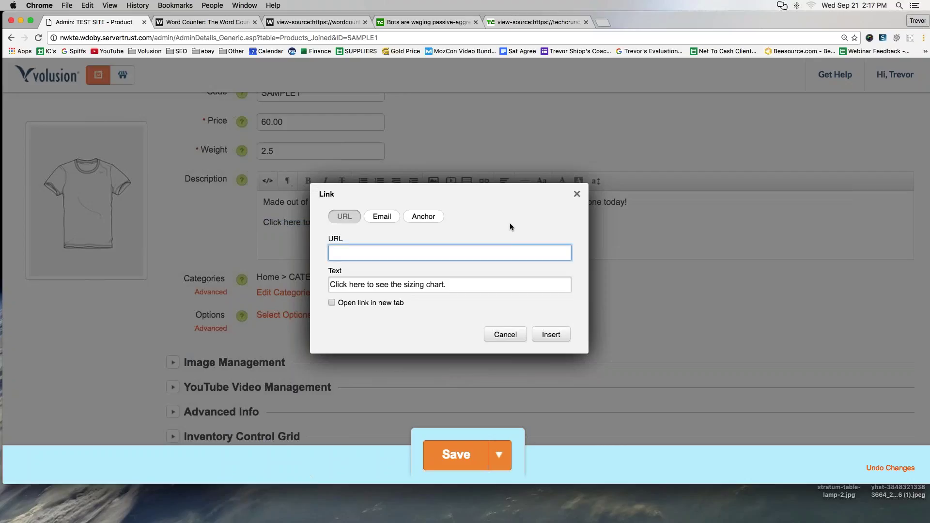
left_click(360, 251)
left_click(333, 240)
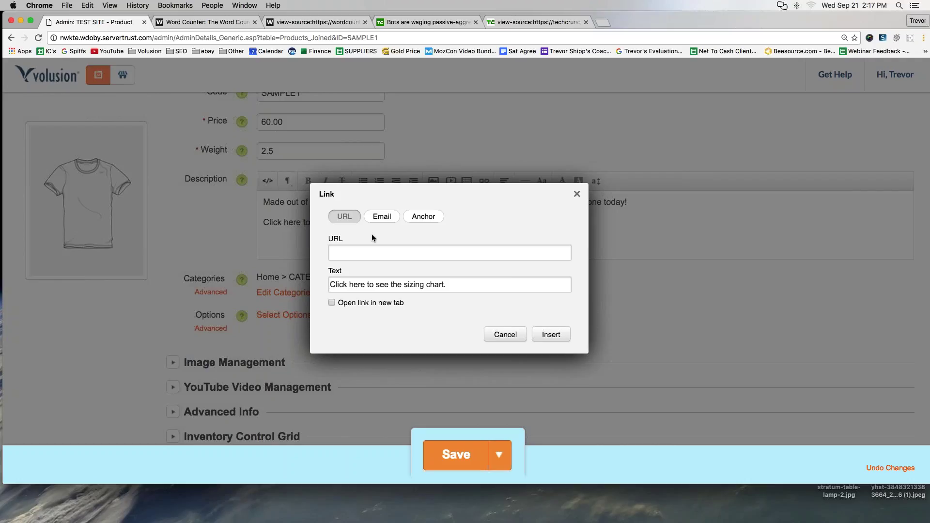
left_click(504, 334)
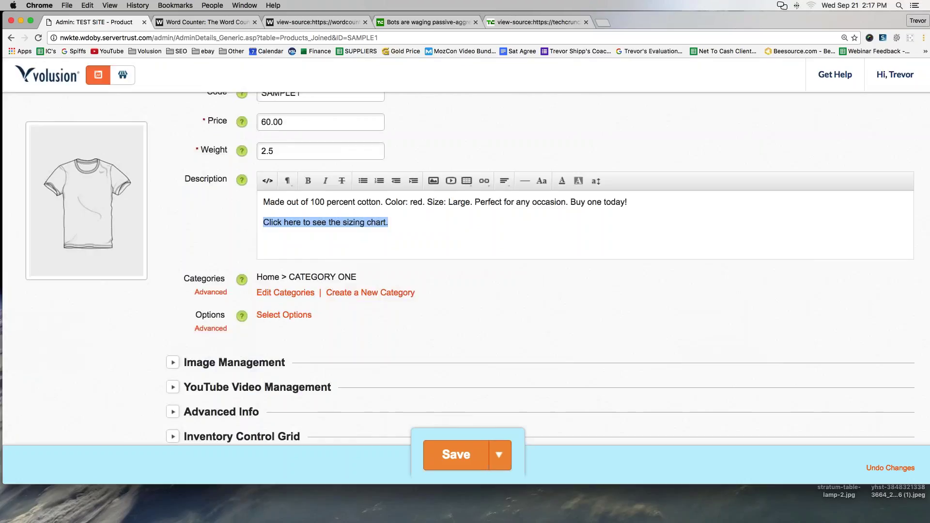
- Save the changes to Sample Product One
left_click(460, 461)
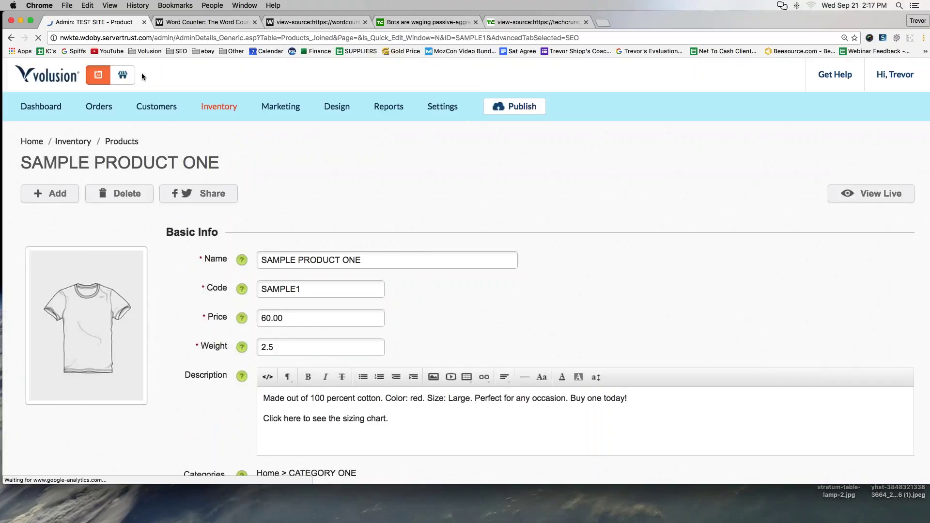
- Open the Sizing Chart category page on the storefront and copy its web address
left_click(121, 79)
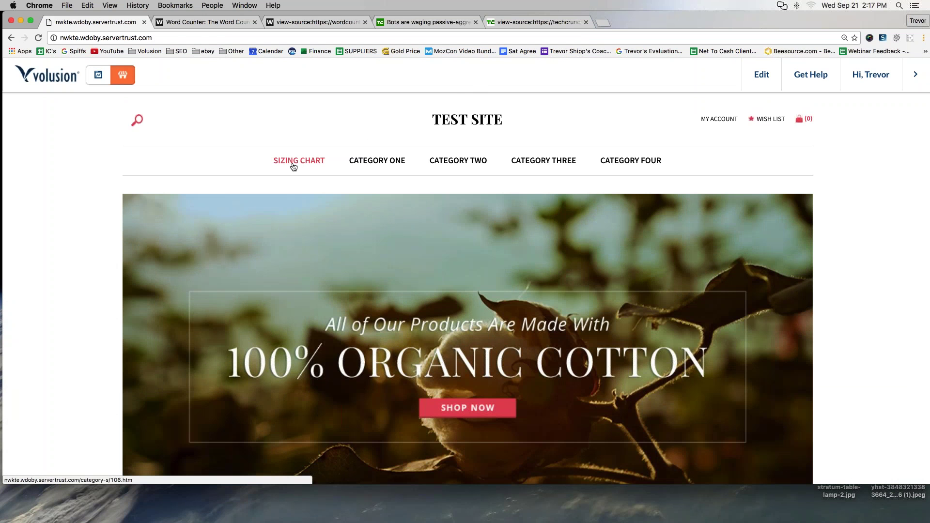
left_click(291, 166)
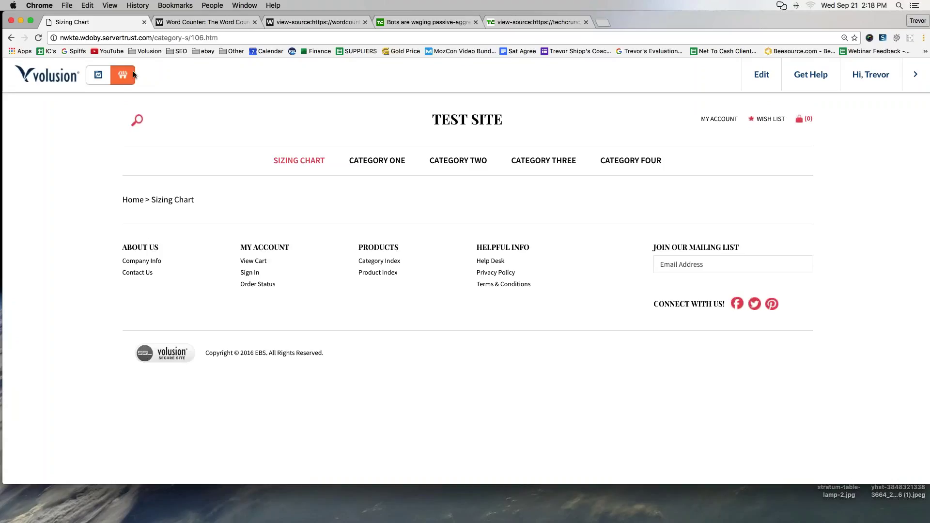
mouse_move(43, 42)
left_mouse_down()
mouse_move(196, 49)
mouse_move(190, 27)
mouse_move(73, 24)
mouse_move(49, 43)
left_mouse_up()
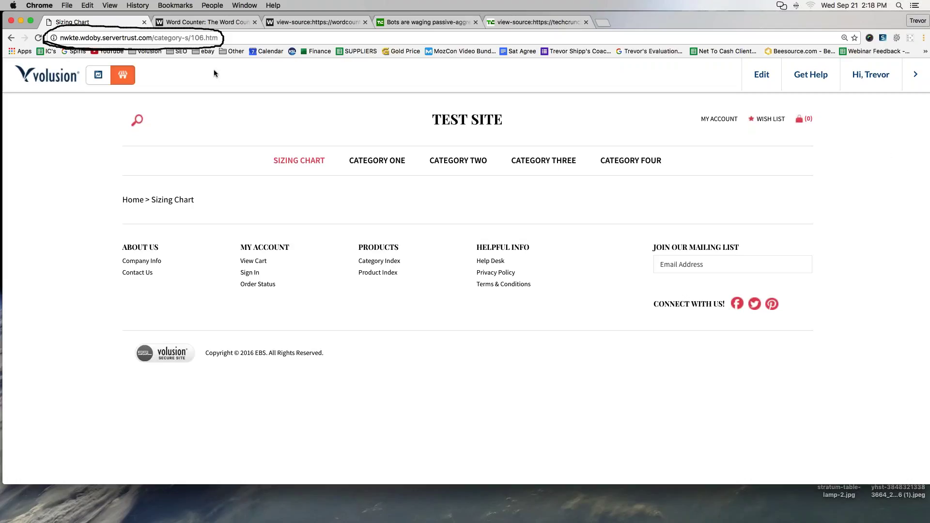
left_click(123, 37)
key("cmd+c")
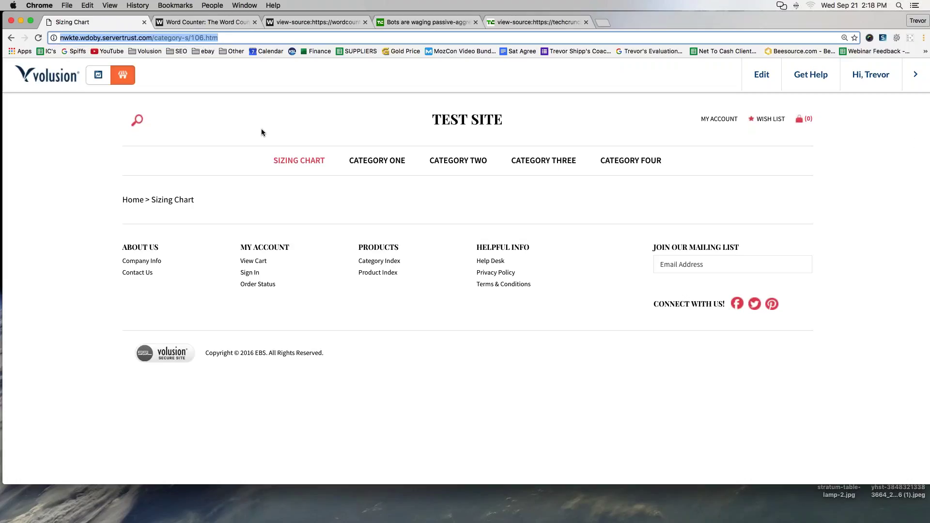
- Go to Sample Product One from the storefront home page and open that product for editing
left_click(467, 119)
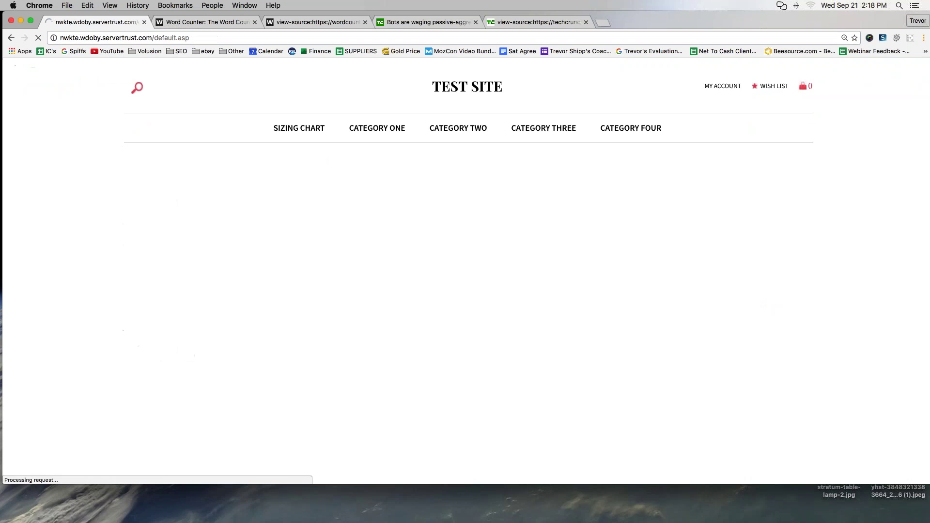
scroll(284, 217, "down", 10)
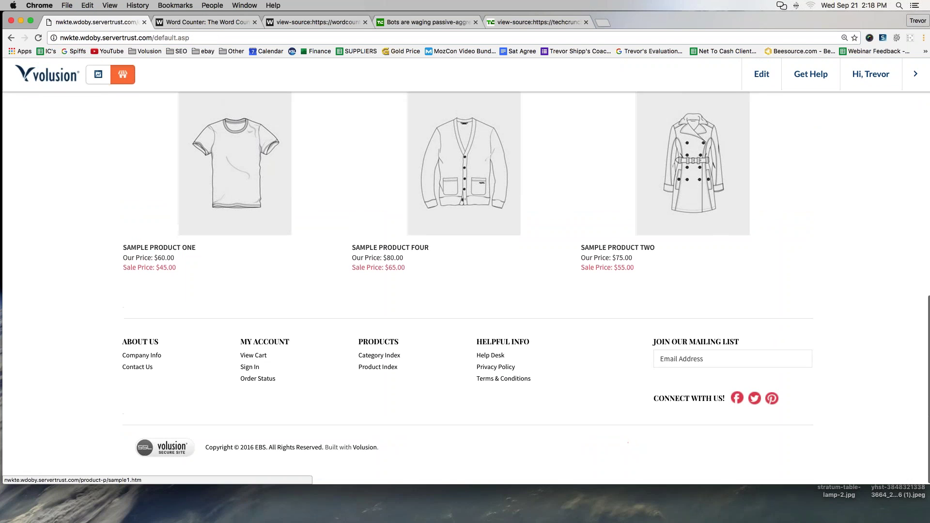
left_click(284, 217)
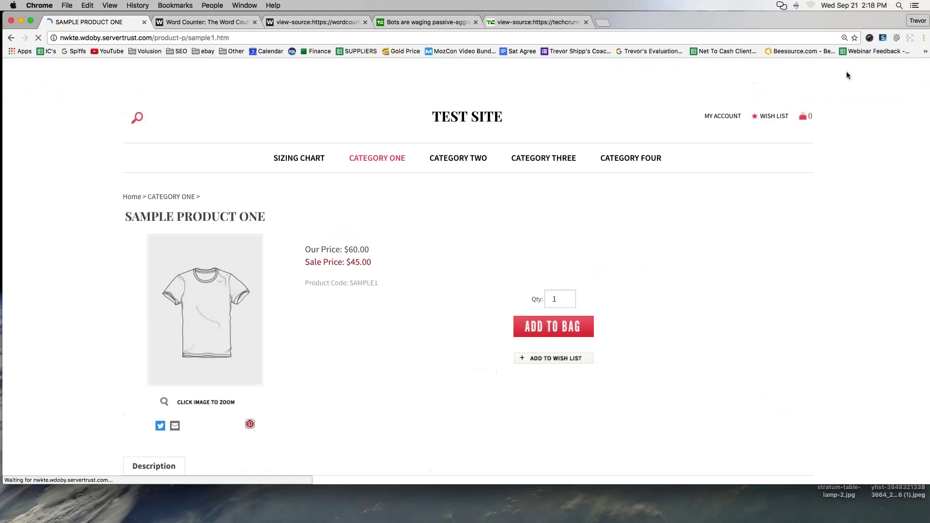
mouse_move(761, 81)
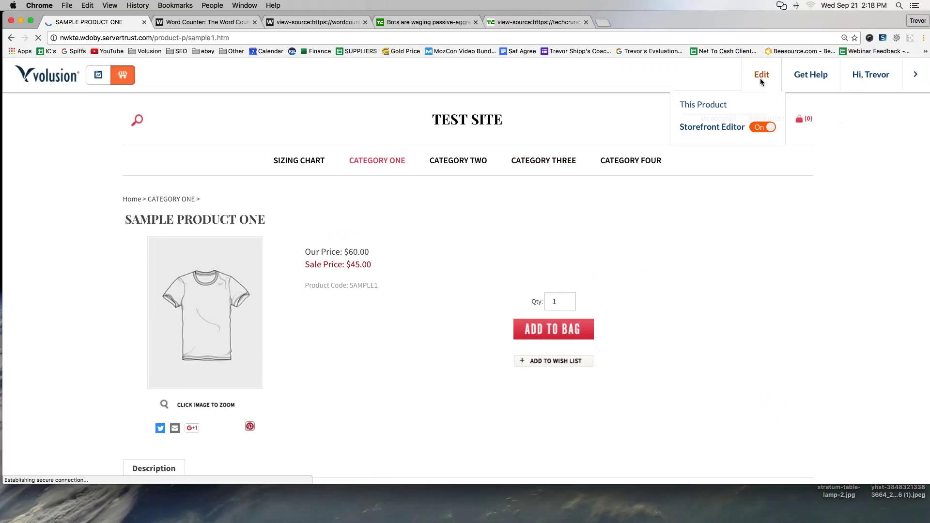
left_click(717, 104)
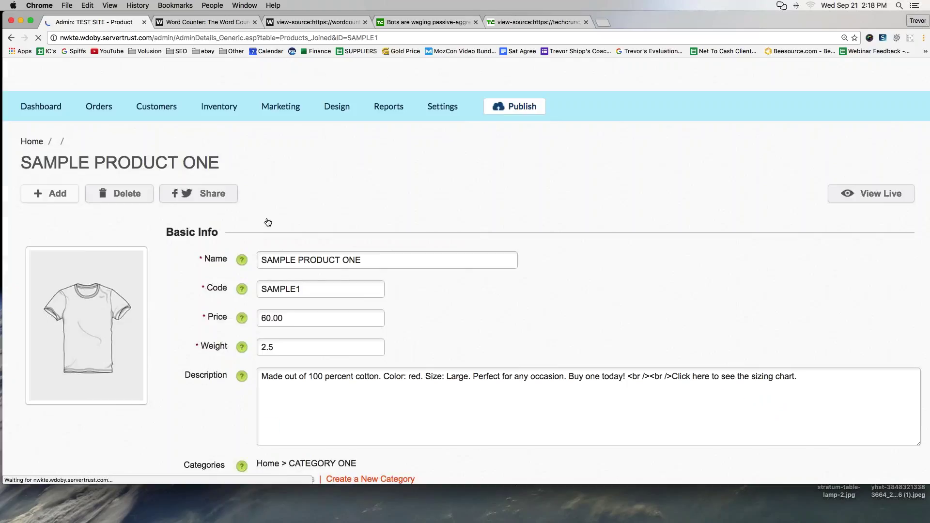
scroll(266, 223, "down", 3)
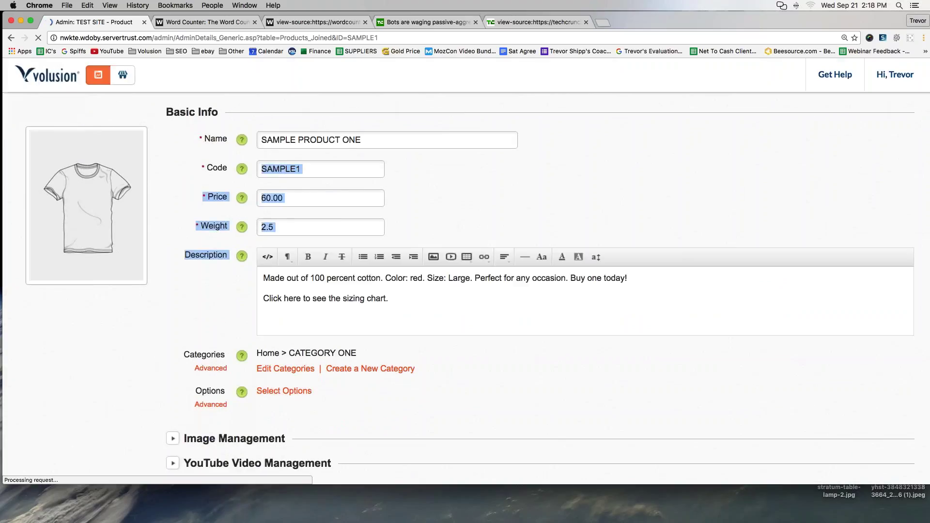
mouse_move(264, 297)
left_mouse_down()
mouse_move(369, 303)
mouse_move(265, 297)
left_mouse_up()
left_click(372, 301)
left_click(491, 262)
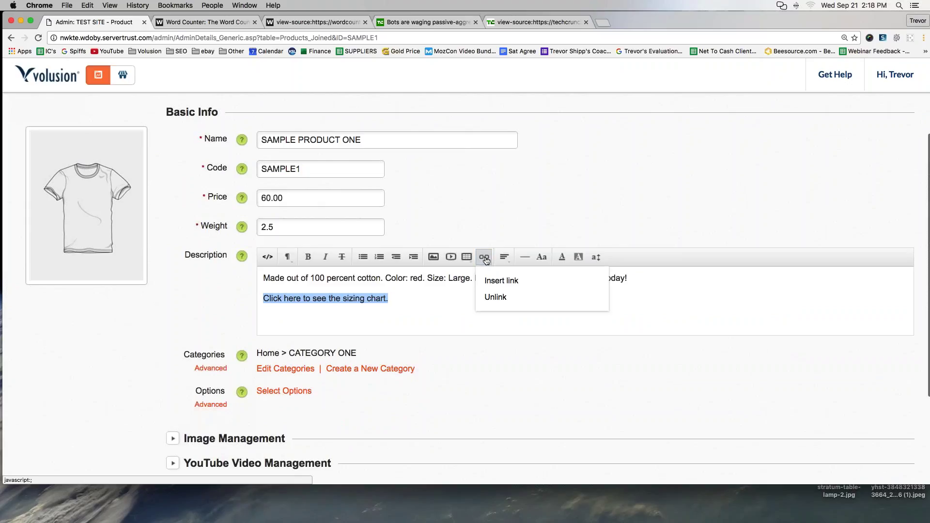
left_click(503, 278)
left_click(372, 253)
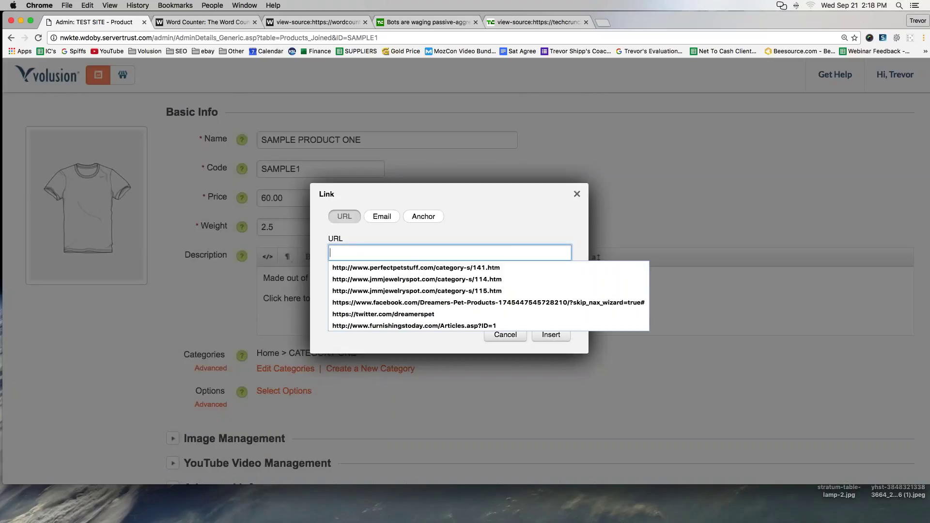
key("cmd+v")
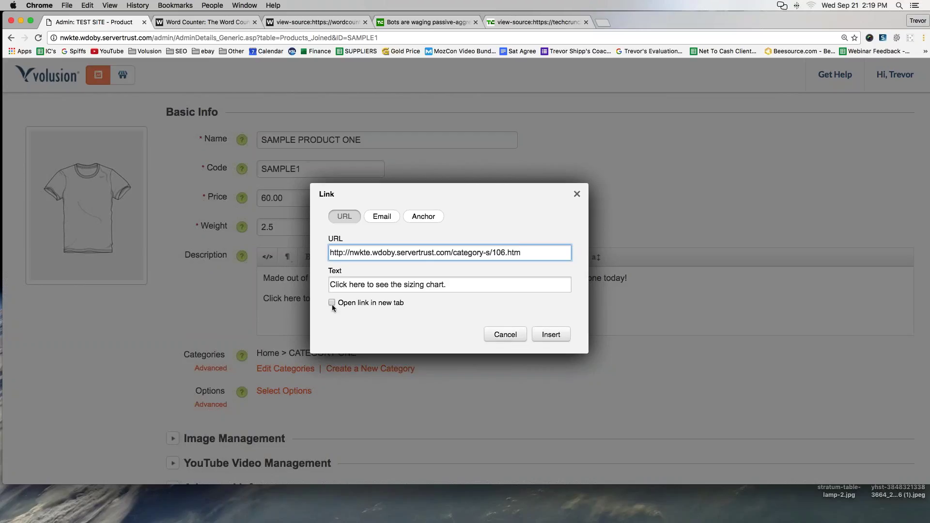
left_click(551, 335)
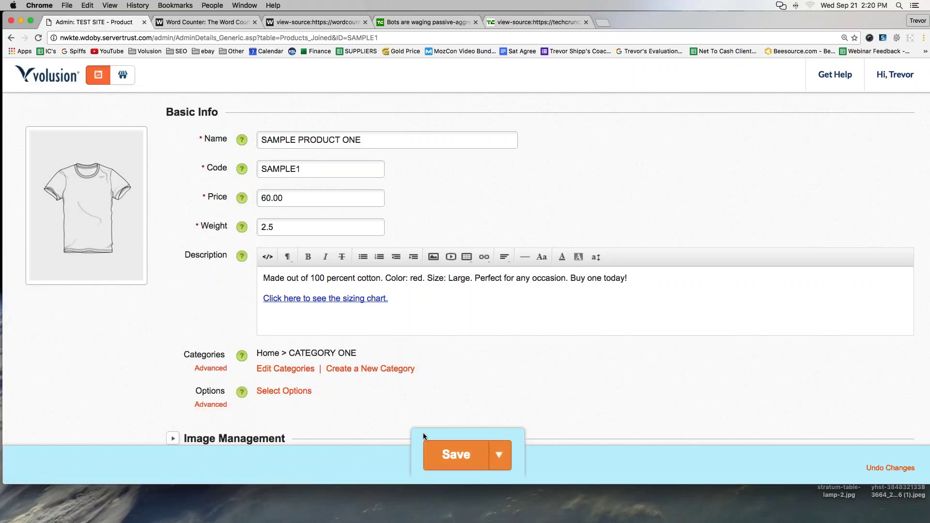
left_click(444, 455)
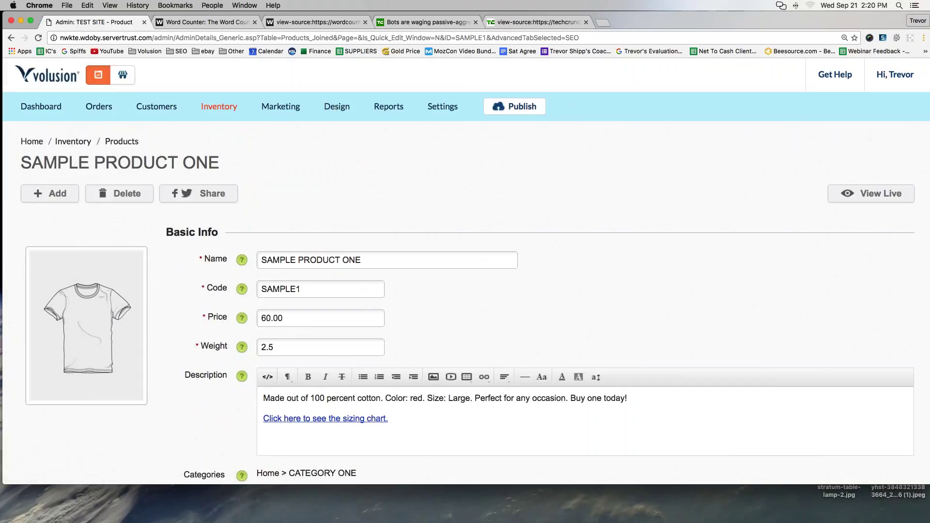
- View Sample Product One's live page and follow the sizing chart link in its description
left_click(872, 193)
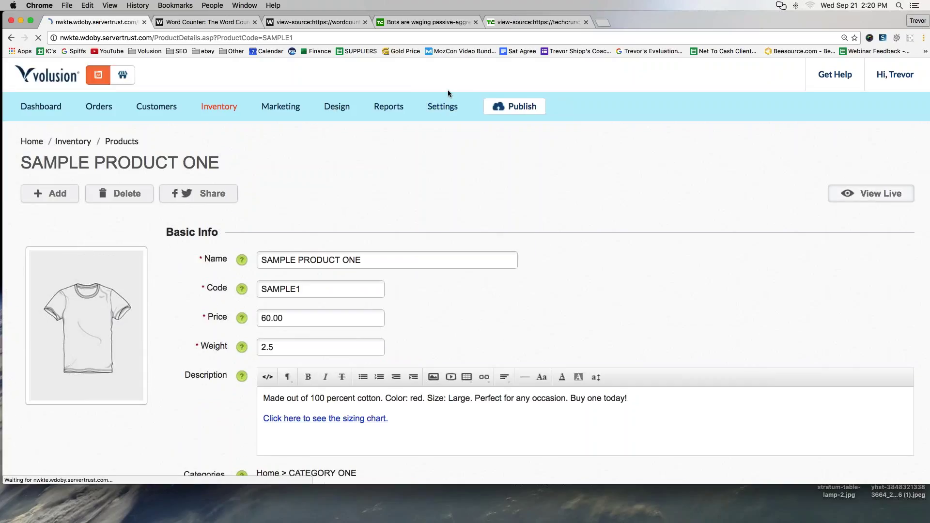
scroll(295, 127, "down", 5)
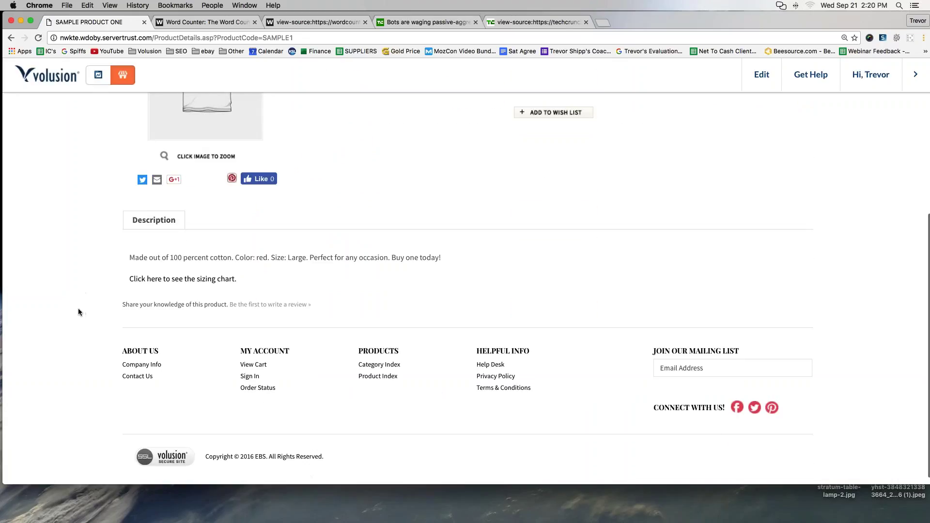
scroll(113, 308, "up", 1)
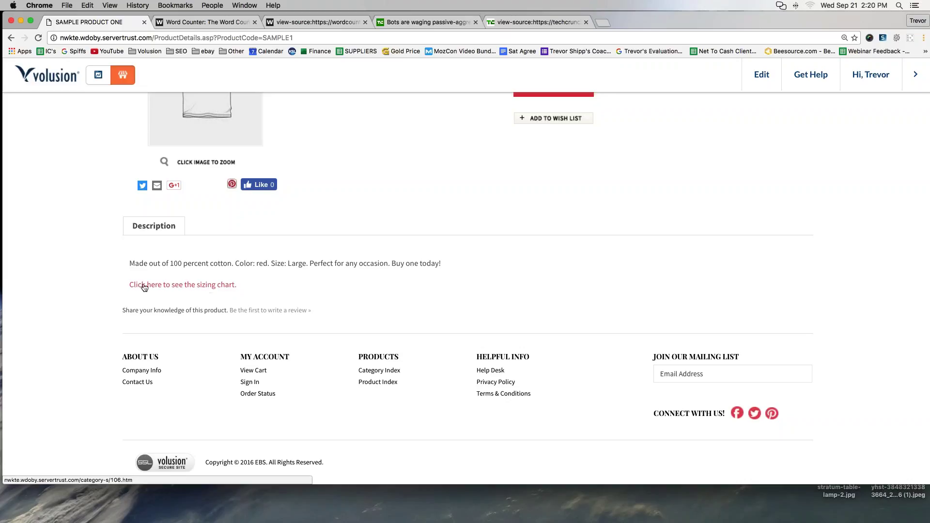
left_click(199, 288)
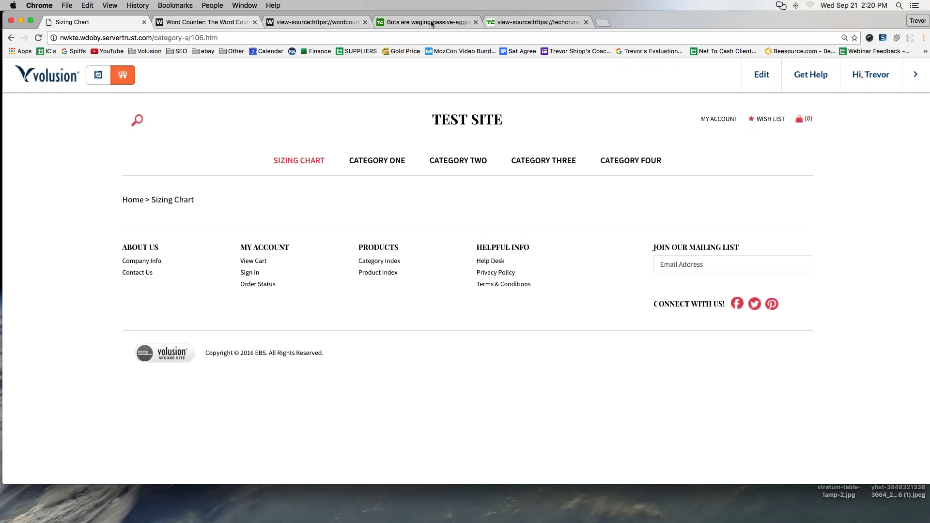
left_click(353, 21)
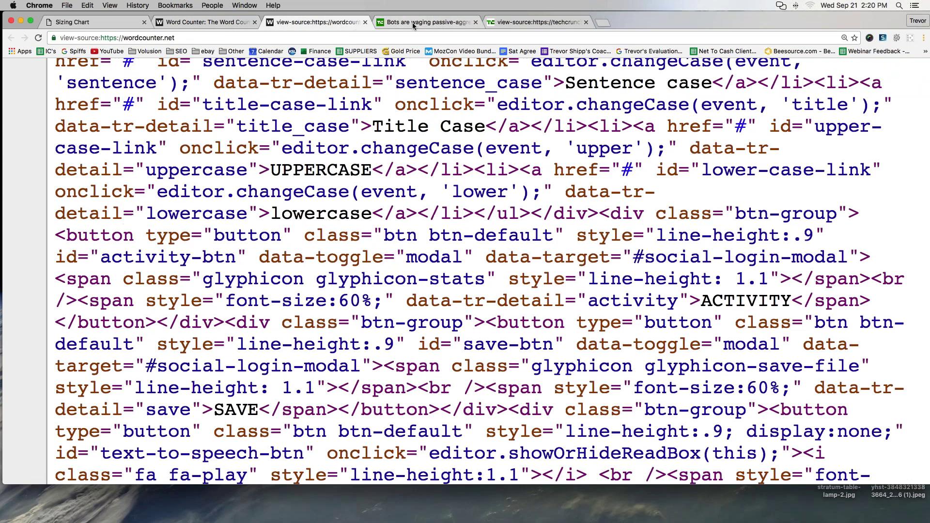
left_click(530, 22)
left_click(73, 22)
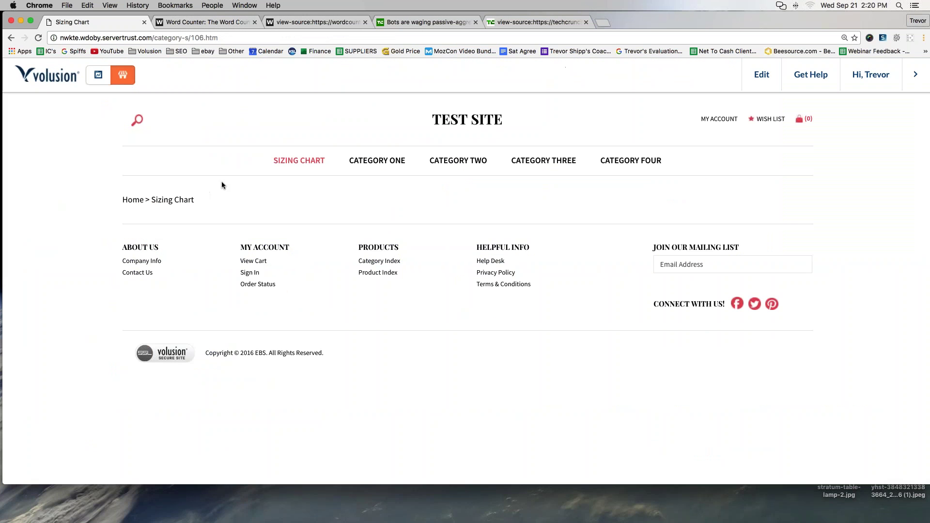
- Return to Sample Product One, open it for editing and show the HTML source of its description
left_click(10, 37)
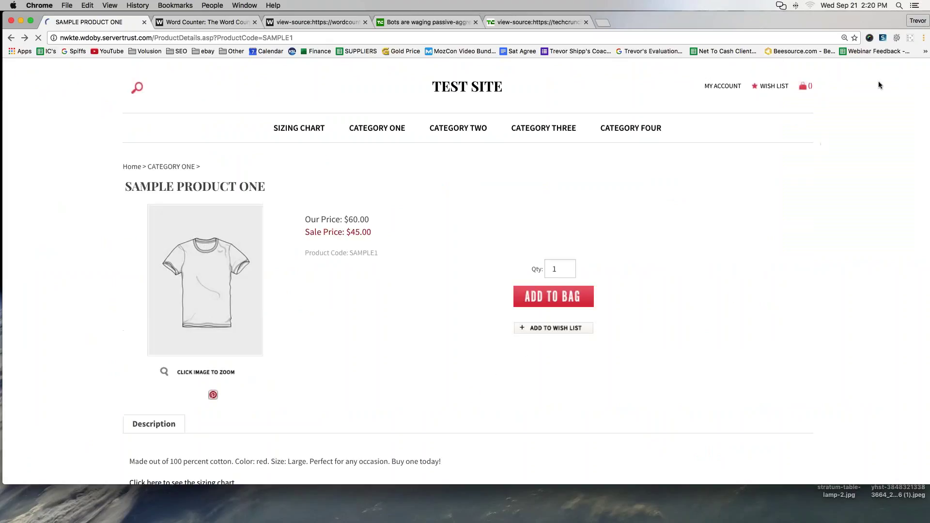
left_click(762, 74)
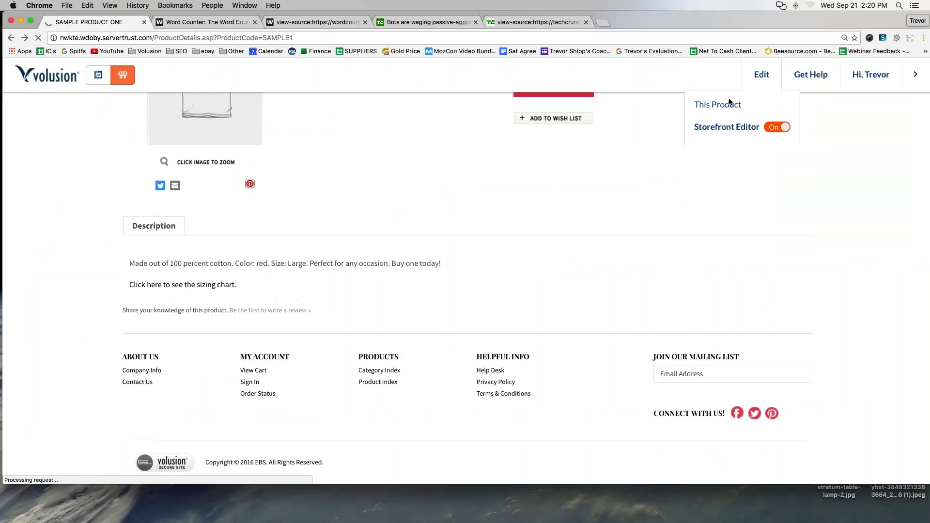
left_click(723, 104)
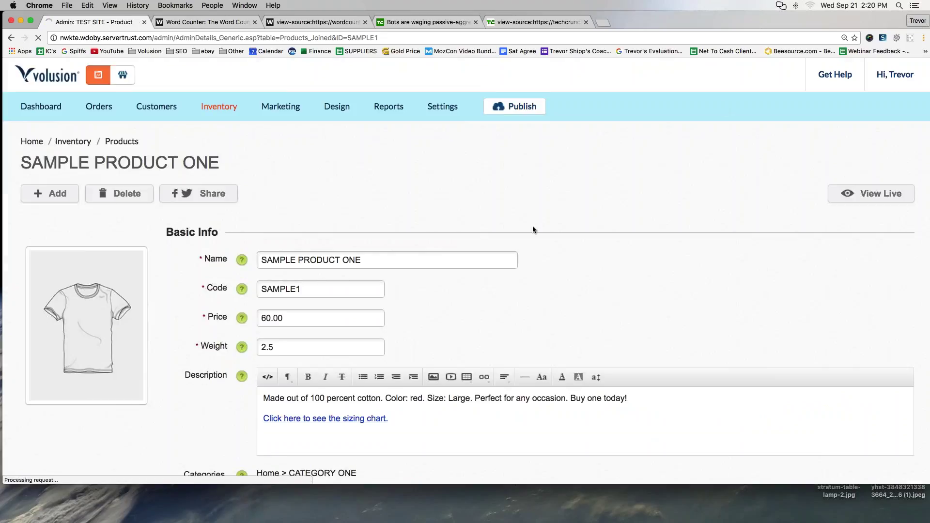
scroll(533, 226, "down", 5)
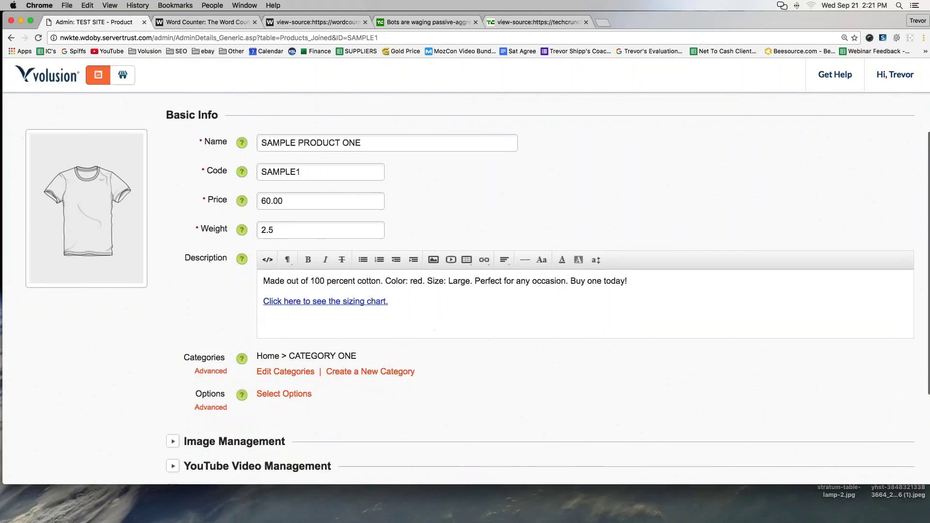
left_click_drag(387, 297, 262, 275)
left_click(262, 275)
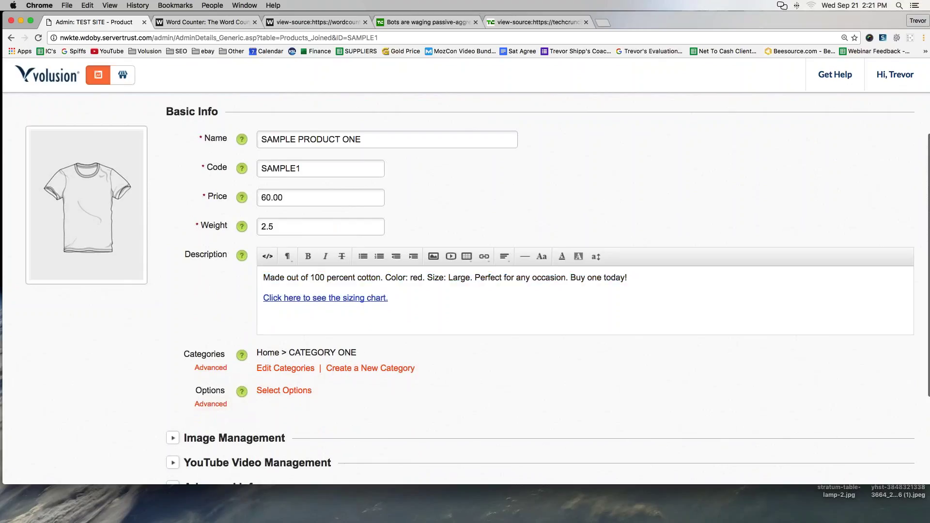
left_click(268, 259)
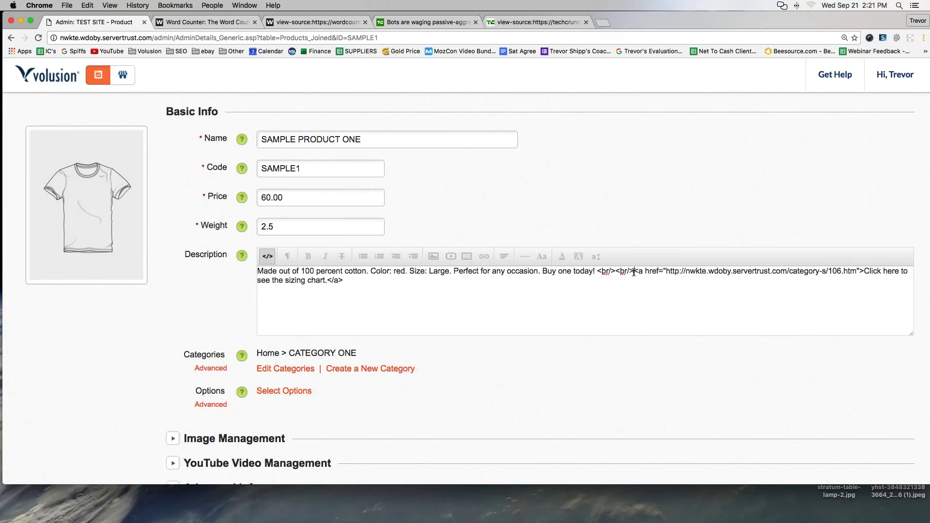
- Compare the sizing chart link's HTML with the link code example in the Word Counter notes, then return to the product editor
left_click_drag(635, 273, 891, 293)
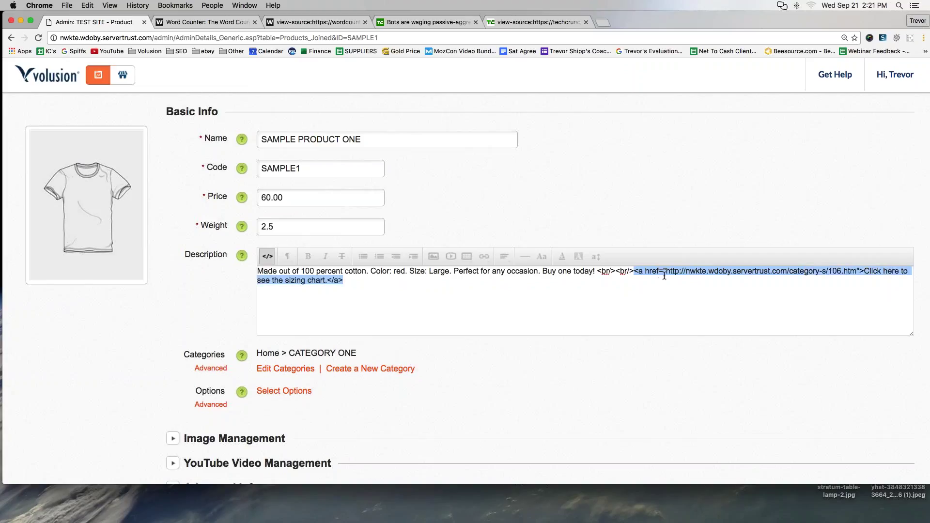
left_click(207, 22)
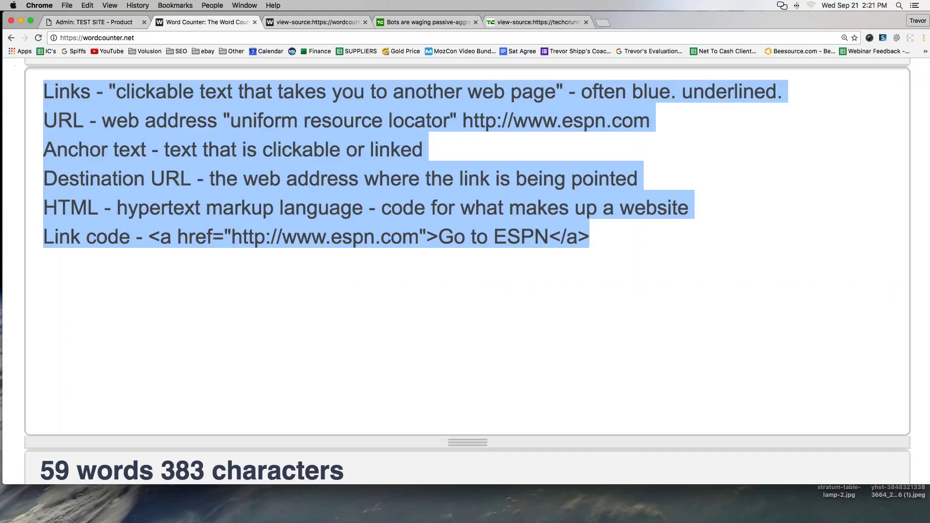
left_click_drag(44, 237, 608, 242)
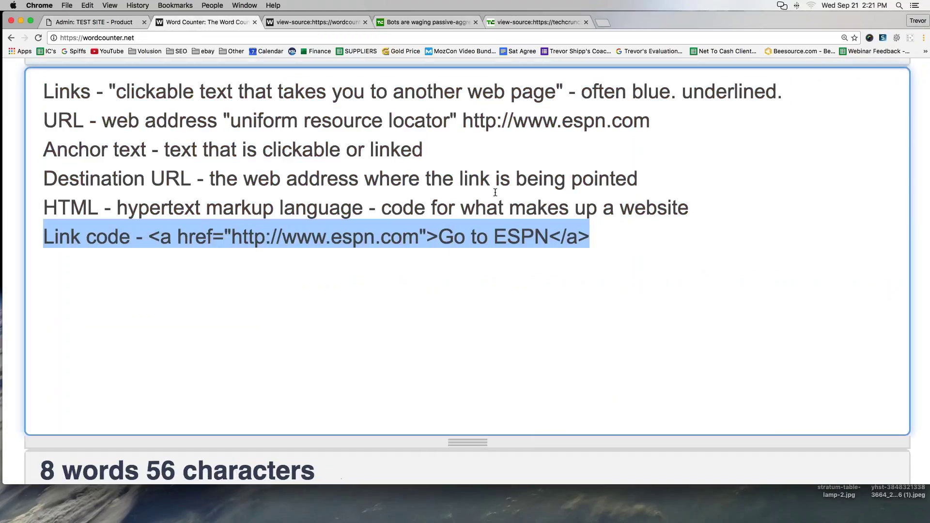
left_click(80, 22)
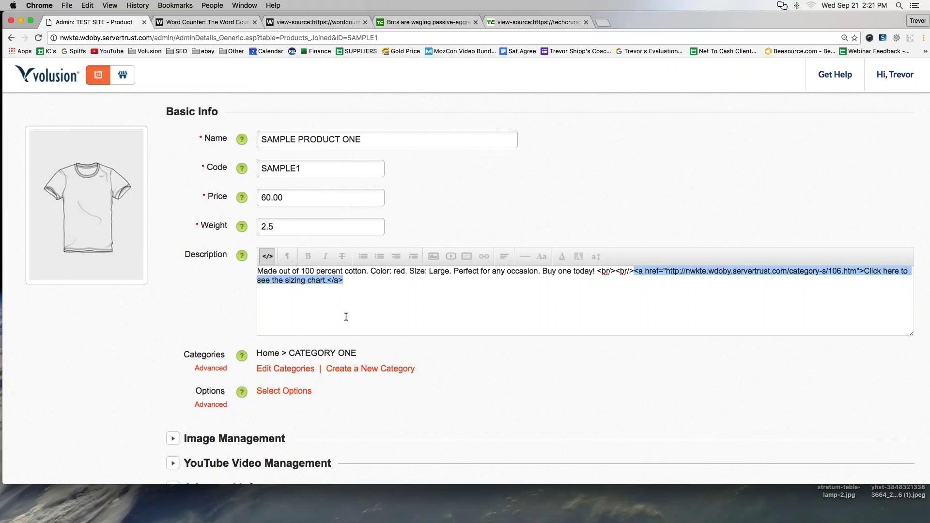
- Examine the sizing chart anchor tag in the description's HTML source with the page enlarged to 150%
left_click(532, 289)
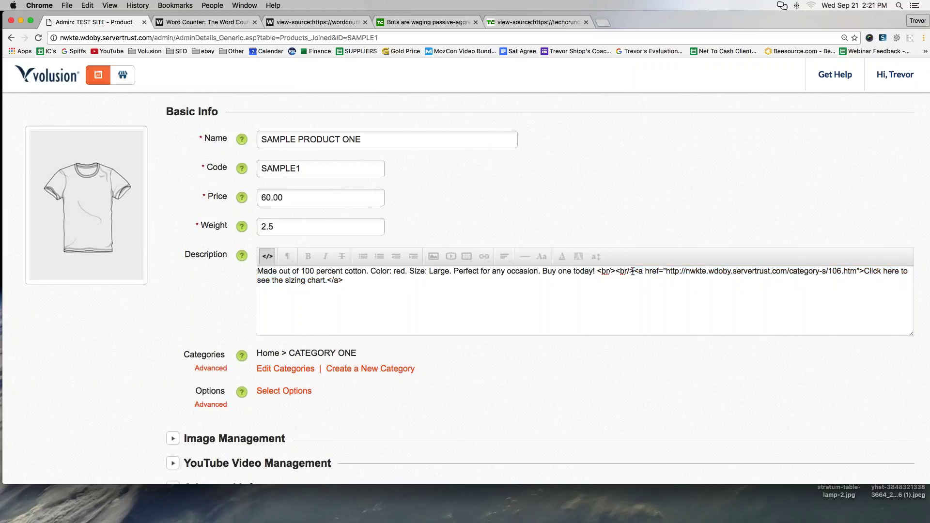
left_click_drag(633, 271, 693, 280)
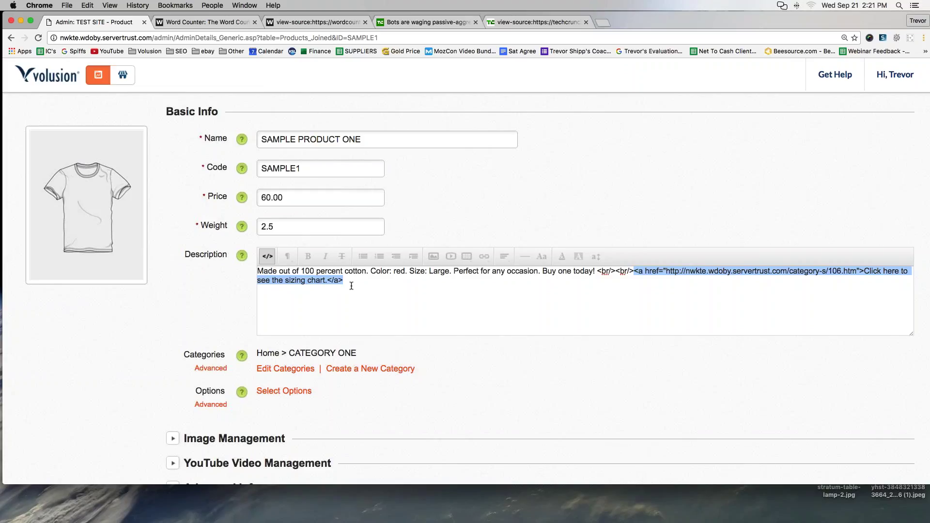
key("super+equal")
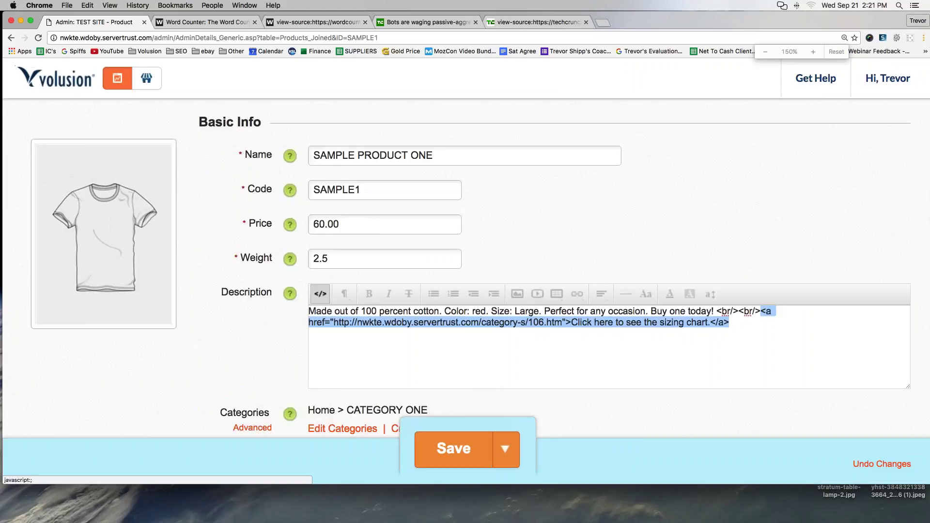
left_click(738, 322)
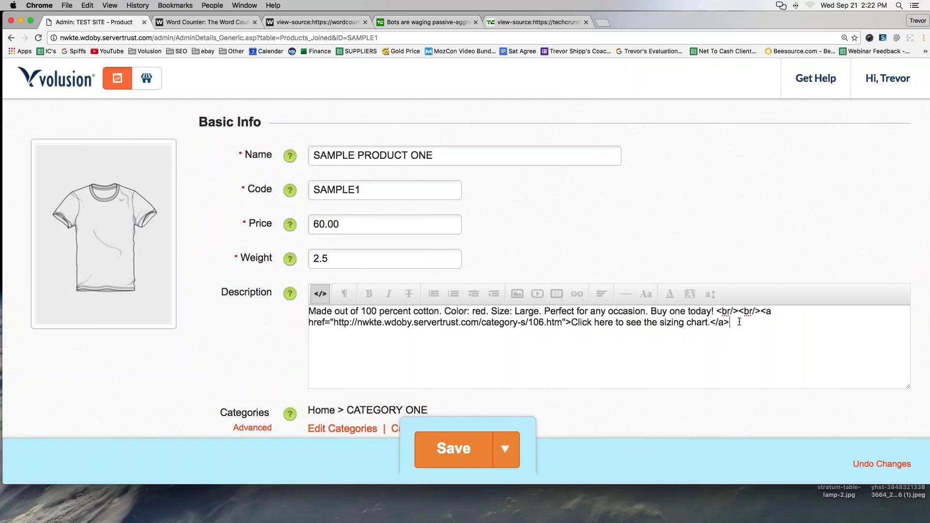
type("<br>")
key("Return")
key("Return")
type("(a")
key("BackSpace")
key("BackSpace")
type("<a href=\"http://w")
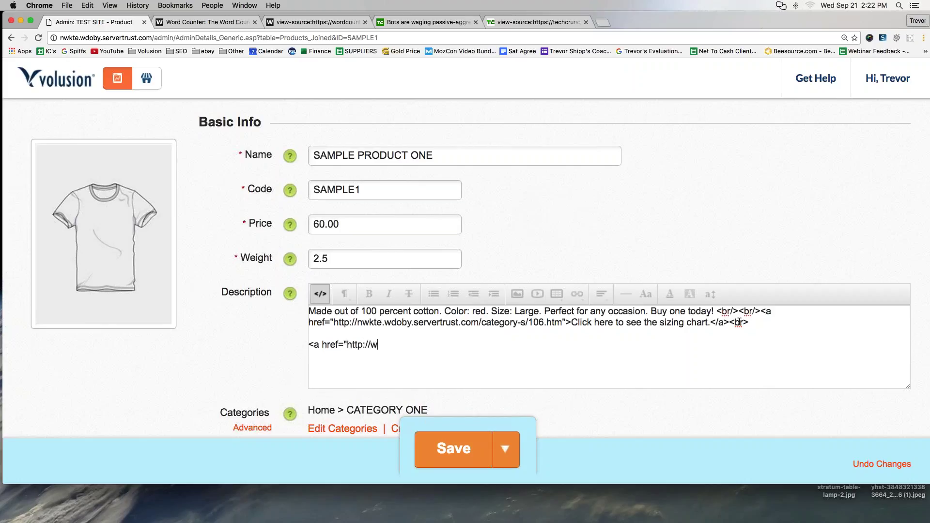
type("ww.espn.com\">Here's a li")
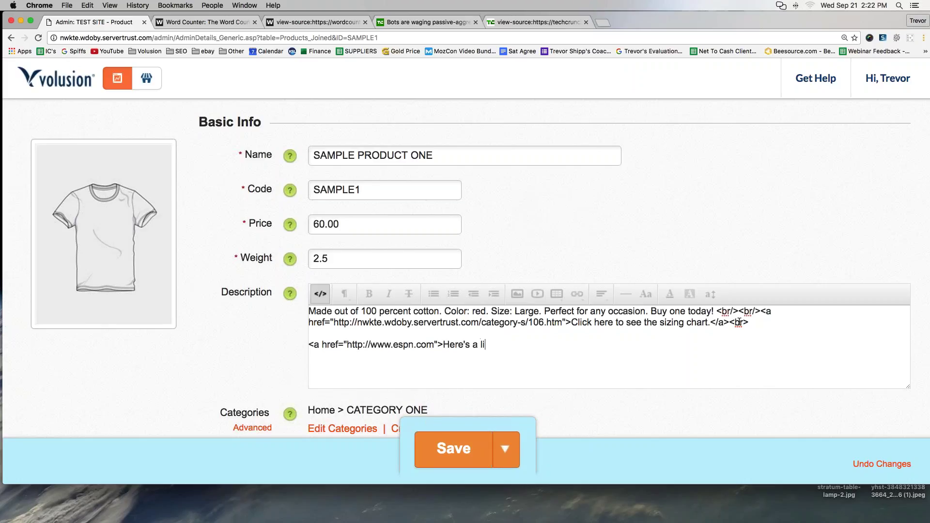
type("nk to ESPN</a>")
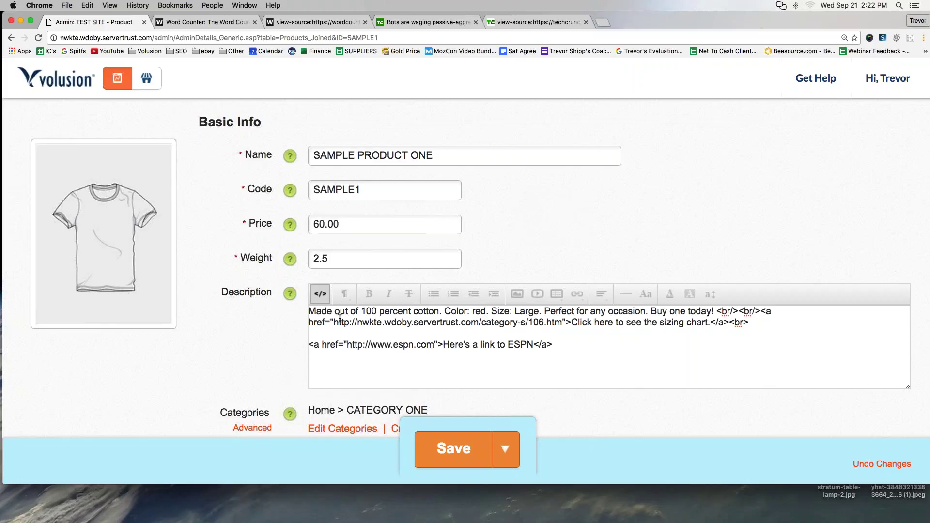
left_click(319, 297)
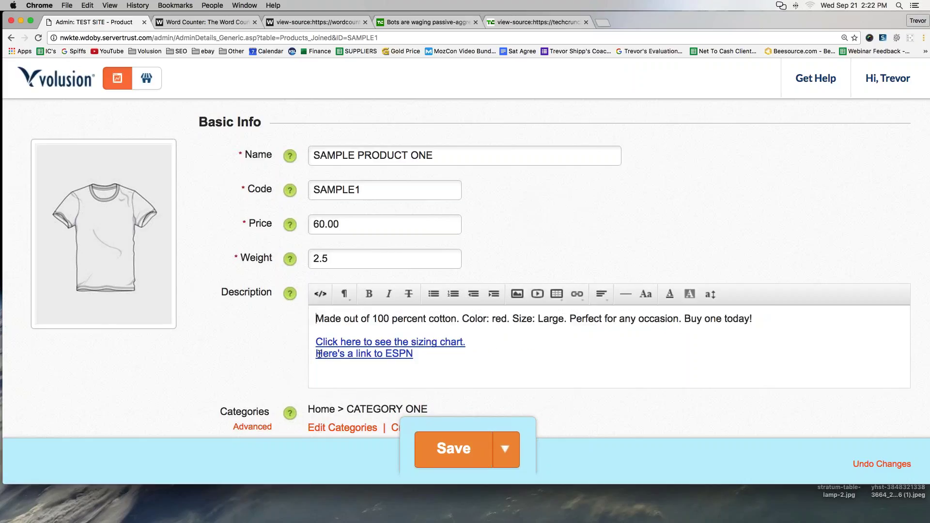
- Compare the formatted ESPN link with its anchor tag and URL in the description's HTML source, then return to the formatted text
left_click_drag(315, 355, 426, 353)
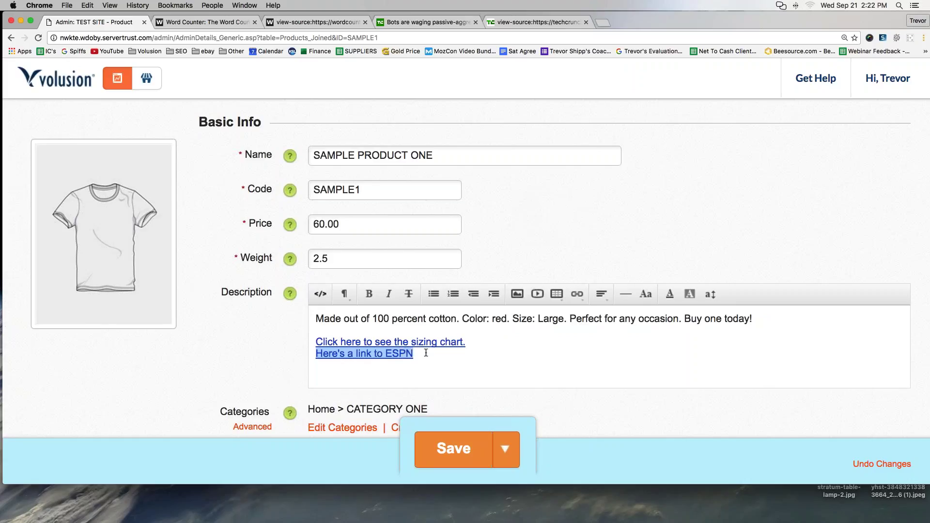
left_click(322, 295)
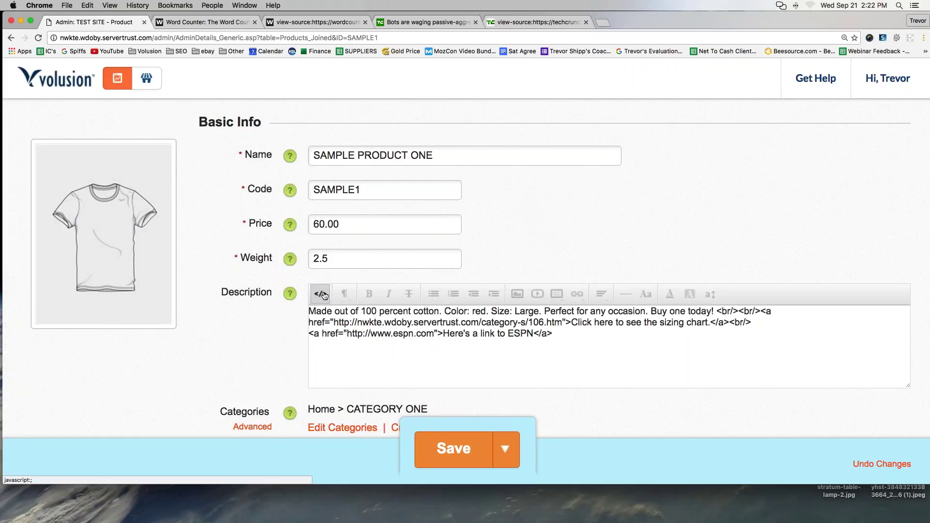
left_click(324, 295)
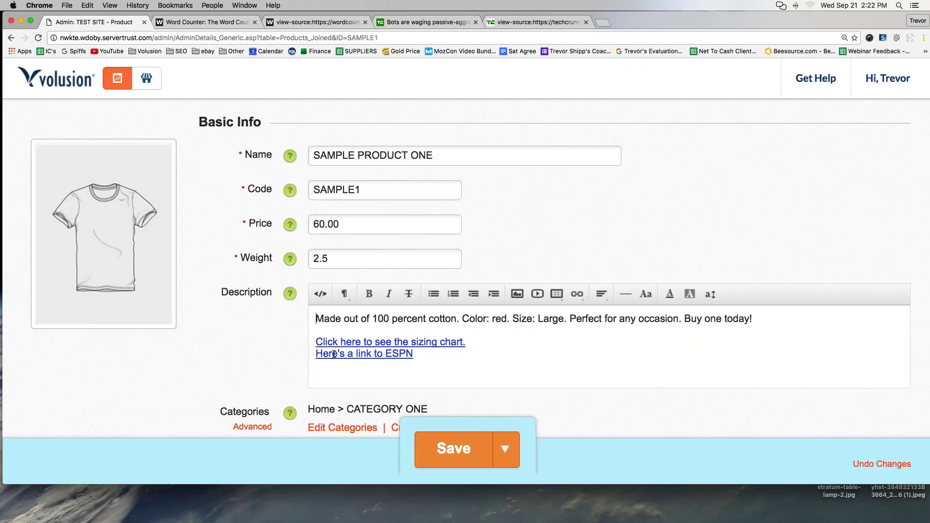
left_click_drag(315, 354, 415, 355)
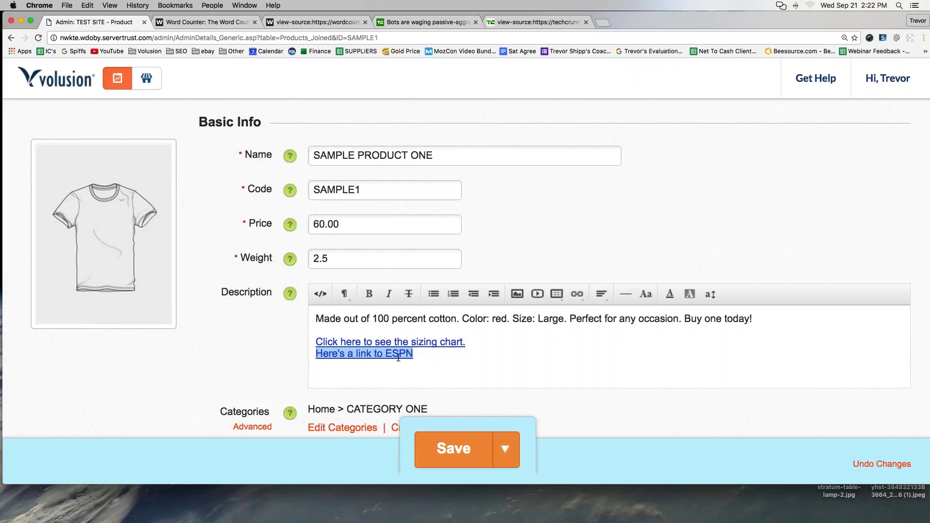
left_click(319, 294)
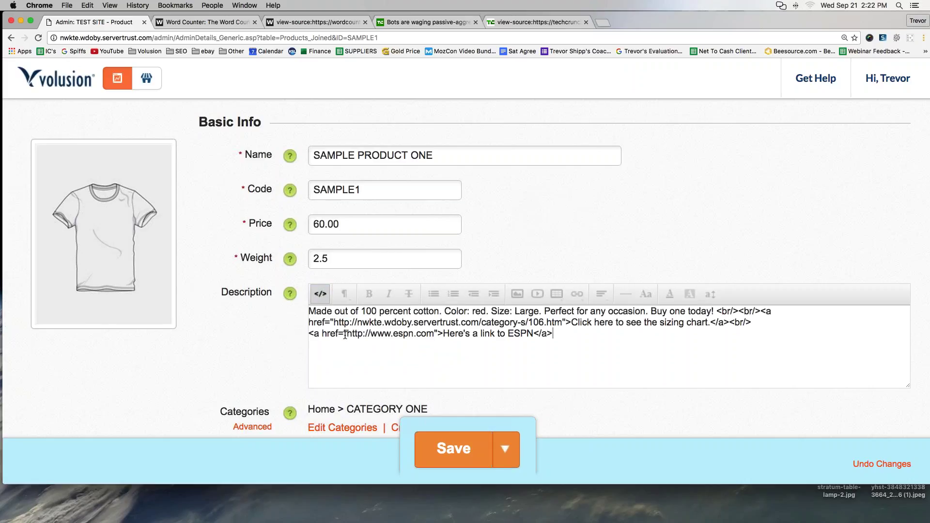
left_click_drag(347, 333, 434, 333)
left_click(320, 294)
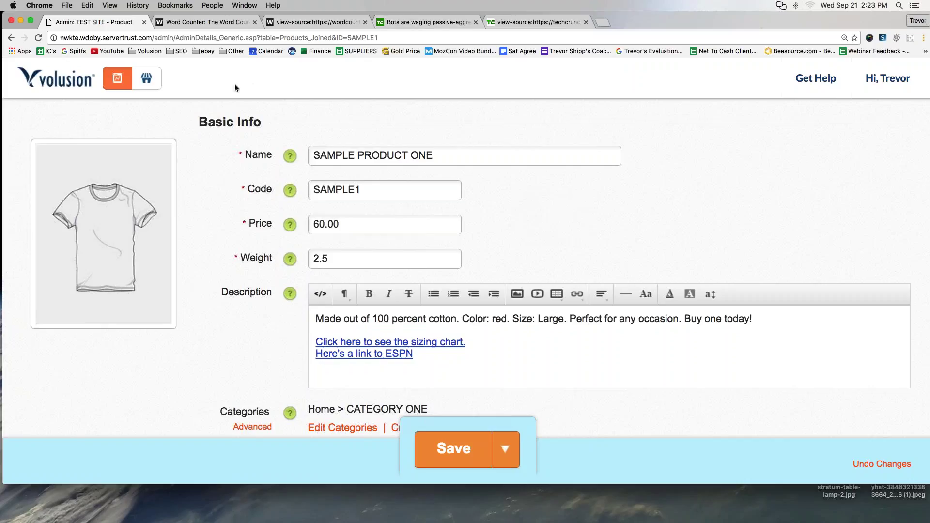
- Switch to the Word Counter notes, highlight the anchor text definition and return to the product editor
left_click(208, 22)
left_click(154, 281)
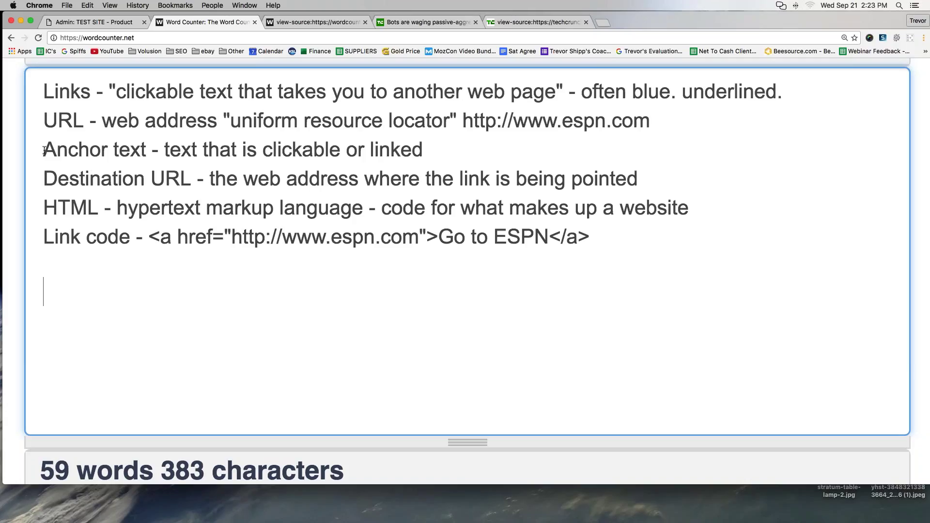
left_click_drag(44, 150, 434, 155)
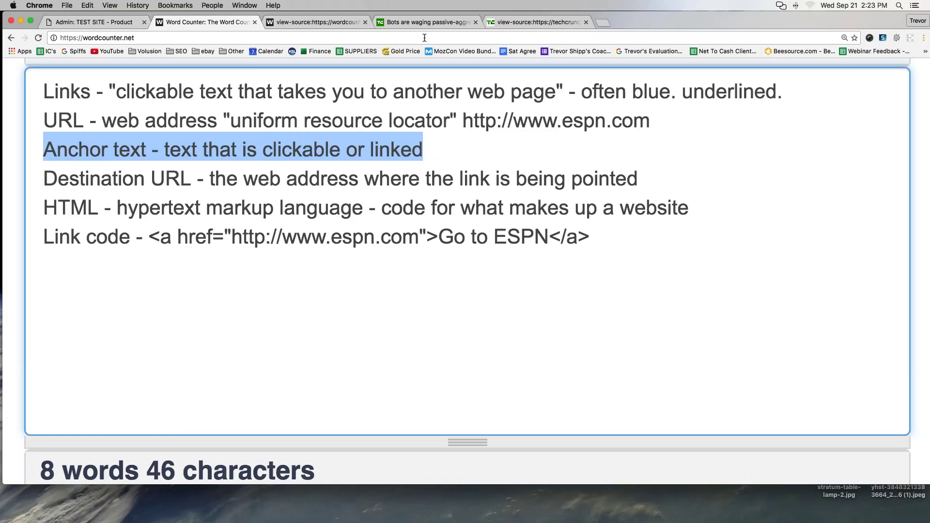
key("super+1")
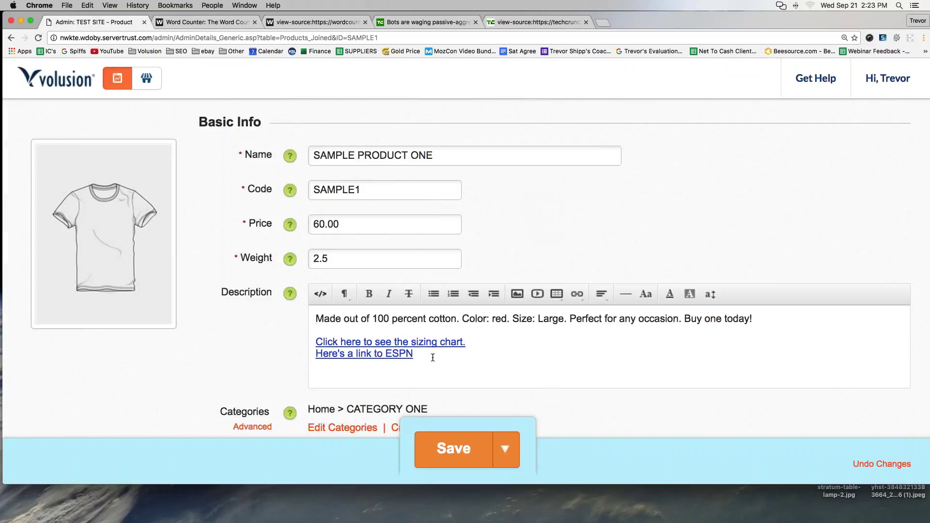
- Add the sentence "This shirt goes incredibly well with our green denim pants." below the ESPN link in the description
type("This shirt goes incredibliy wel")
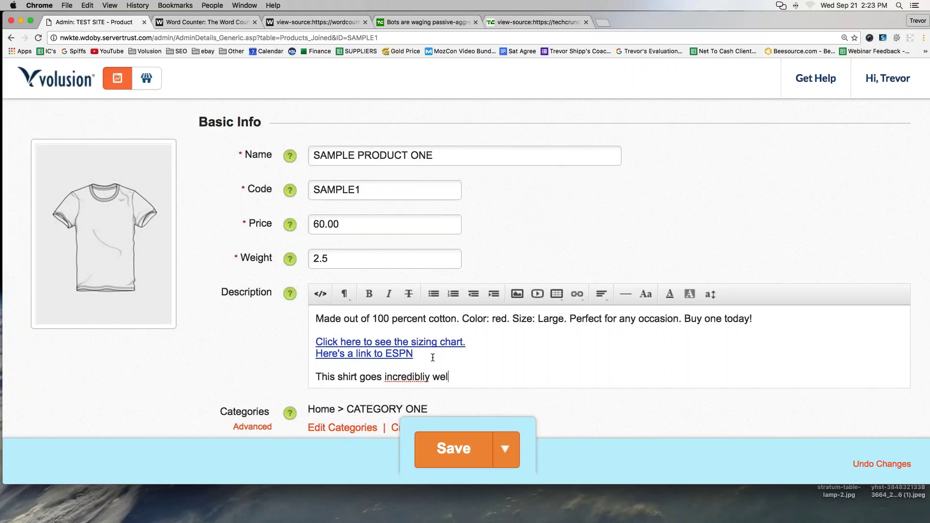
key("BackSpace")
key("BackSpace")
key("BackSpace")
key("BackSpace")
key("BackSpace")
key("BackSpace")
type("y wi")
key("BackSpace")
type("ell with our green denim pants ")
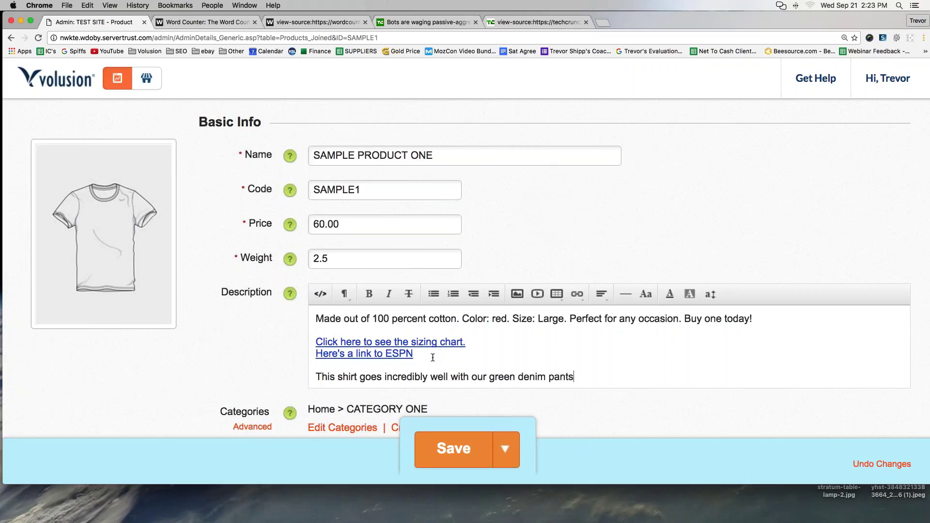
type(".")
- Highlight "green denim pants" in the new sentence as candidate anchor text
left_click_drag(469, 377, 582, 376)
left_click(332, 375)
left_click(582, 376)
left_click(504, 377)
left_click_drag(488, 377, 574, 376)
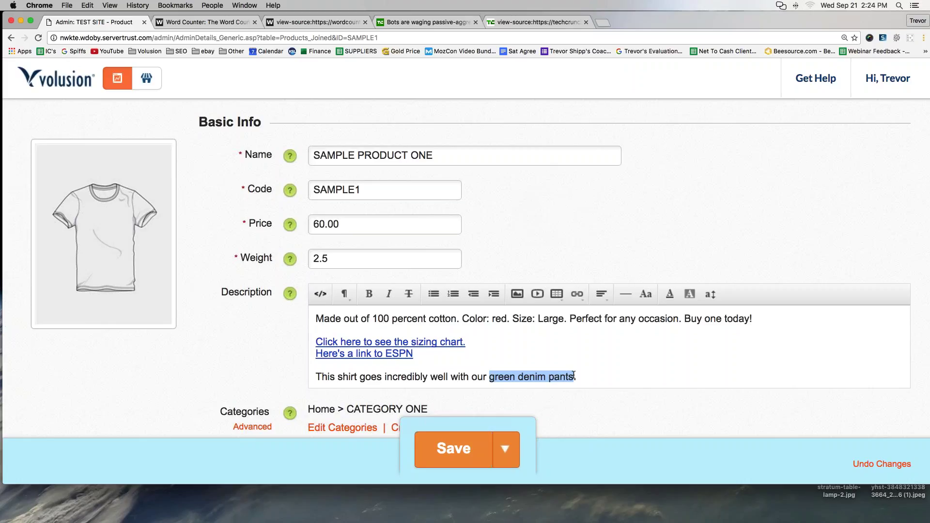
- Append "Click here to see them." after the denim pants sentence and highlight it as alternative anchor text
left_click(614, 375)
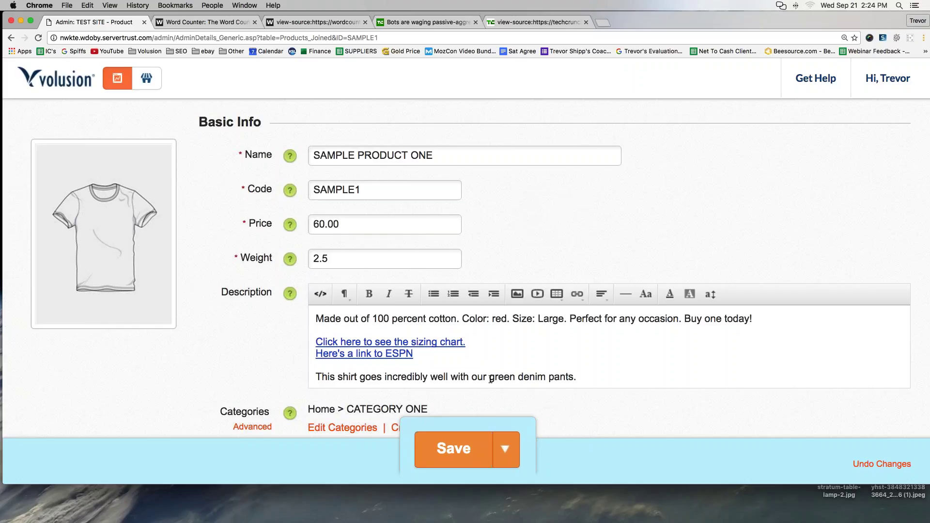
type("C")
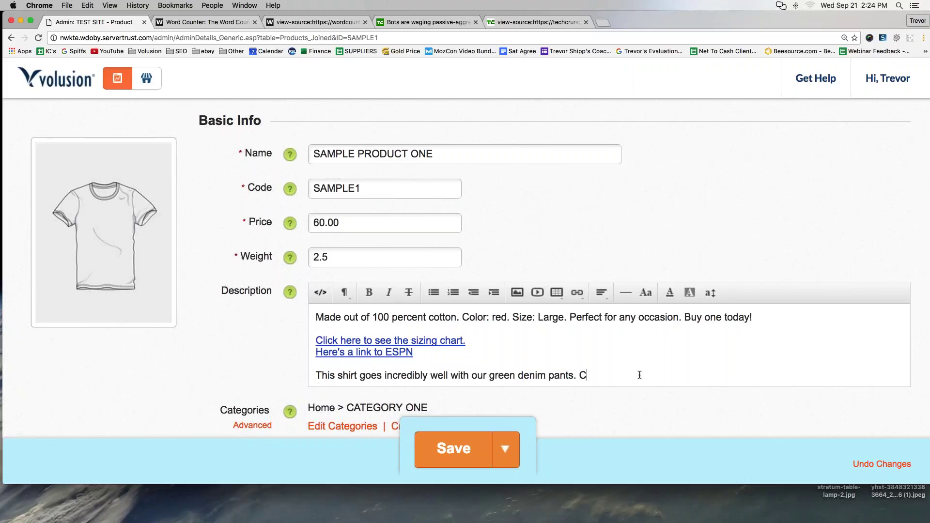
type("lick here to see them.")
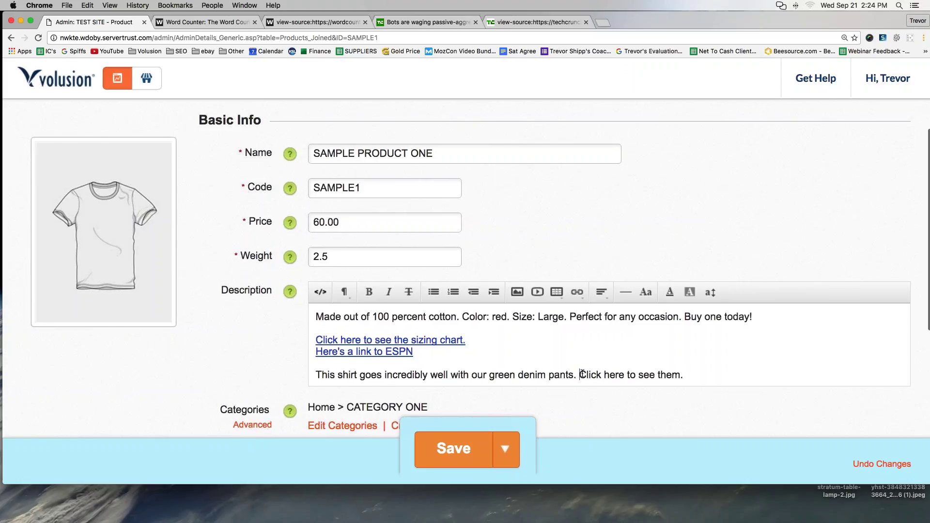
left_click_drag(580, 375, 681, 372)
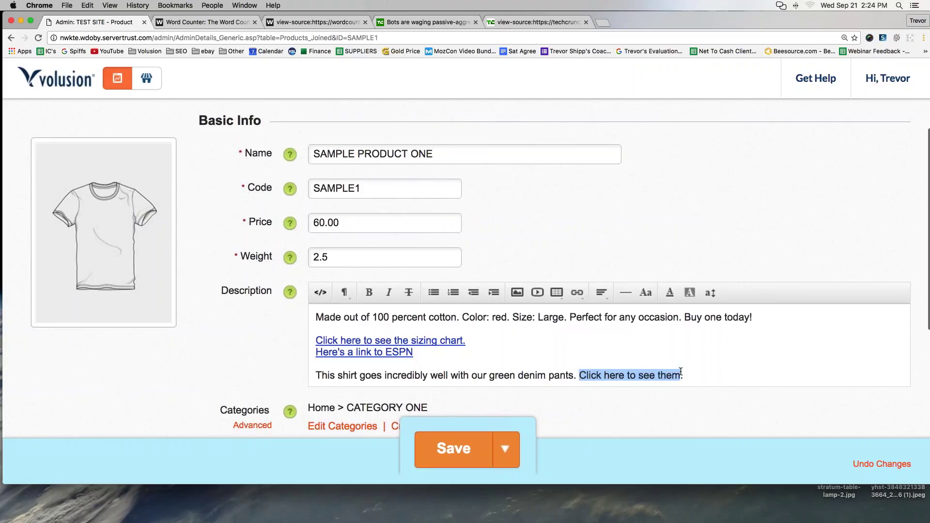
left_click(628, 375)
left_click_drag(581, 374, 679, 370)
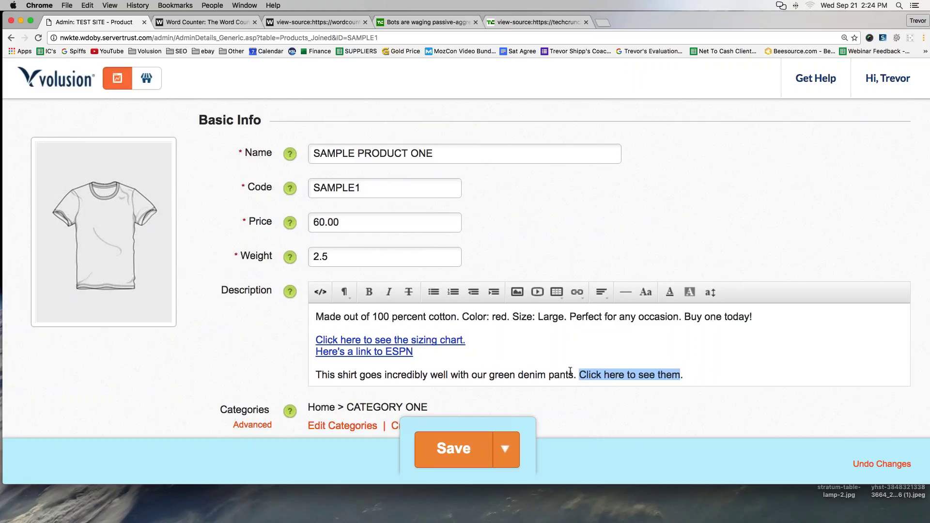
- Highlight "green denim pants" as the preferred anchor text and save the product
left_click(472, 376)
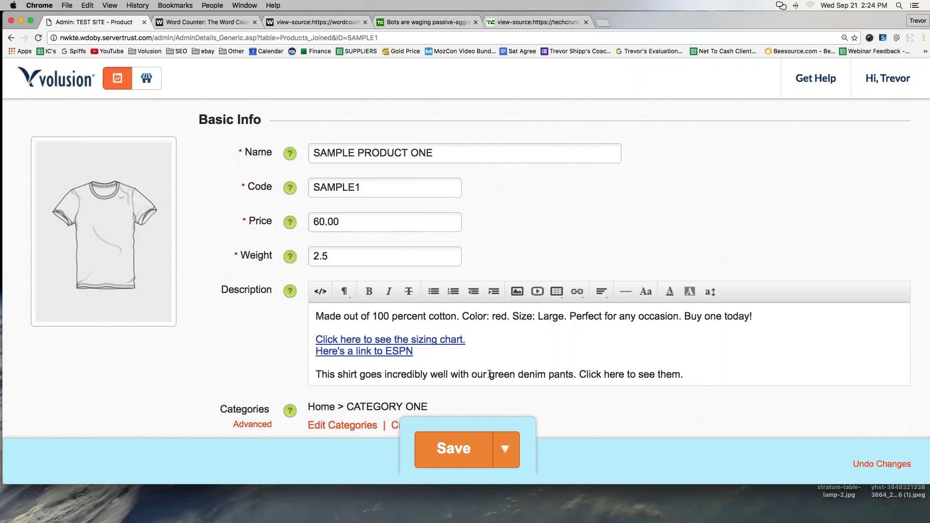
left_click_drag(490, 374, 572, 370)
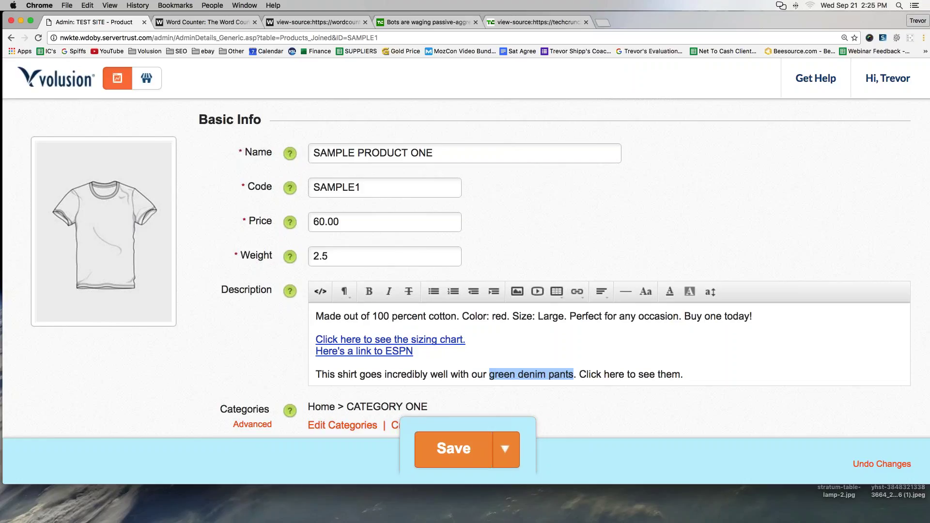
left_click(450, 453)
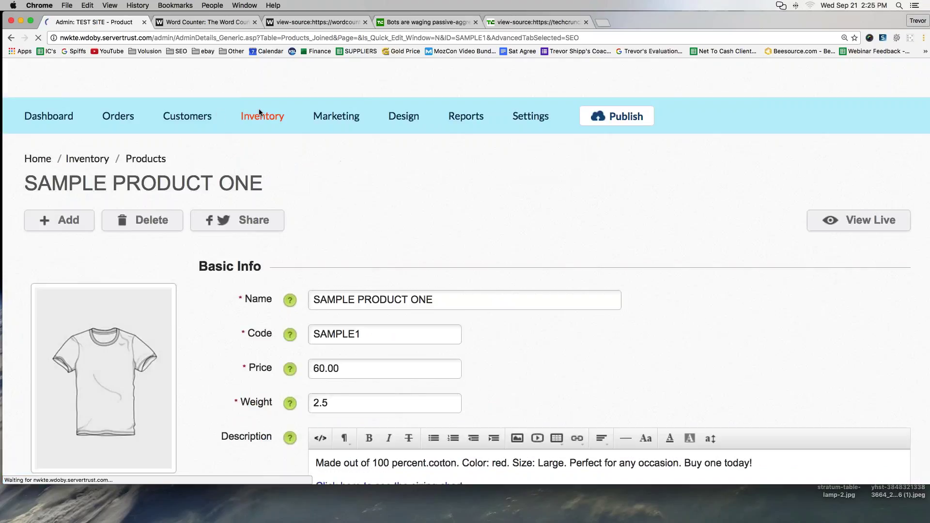
- Open Category One in the storefront and start editing this category
mouse_move(249, 117)
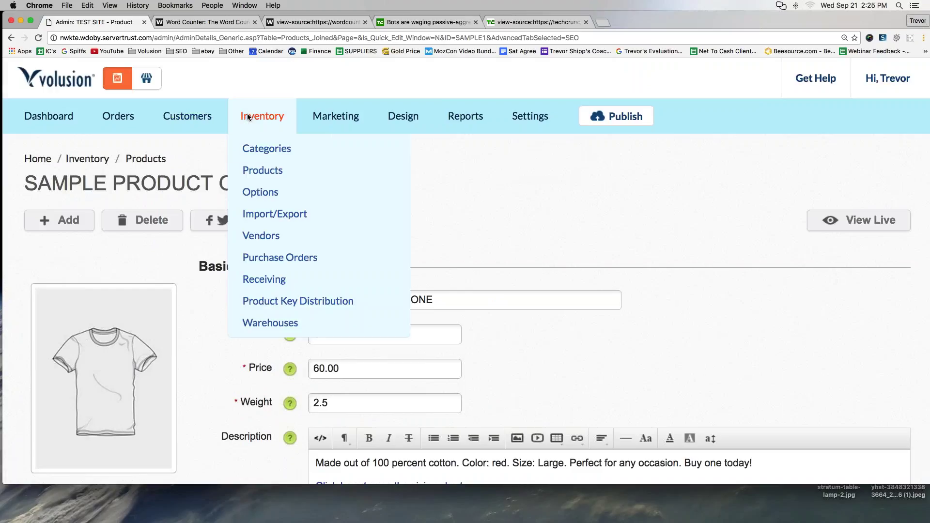
left_click(262, 149)
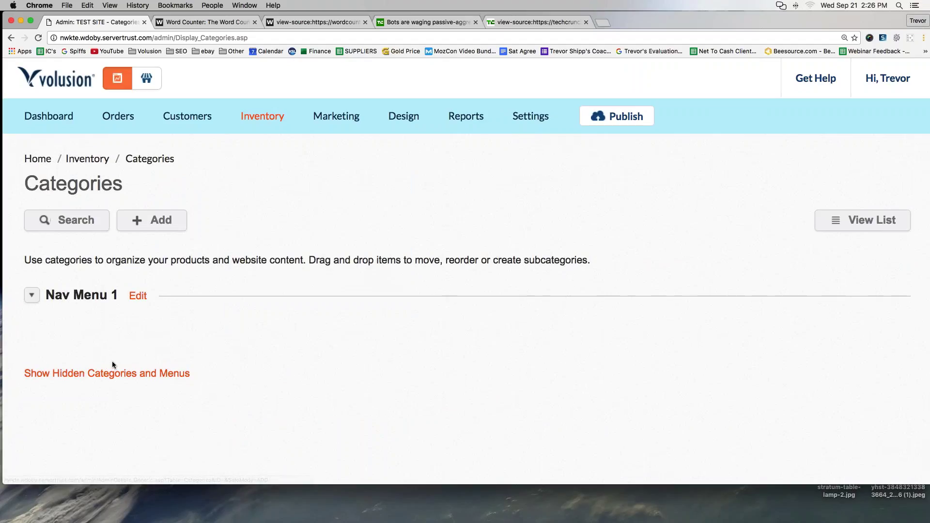
left_click(146, 79)
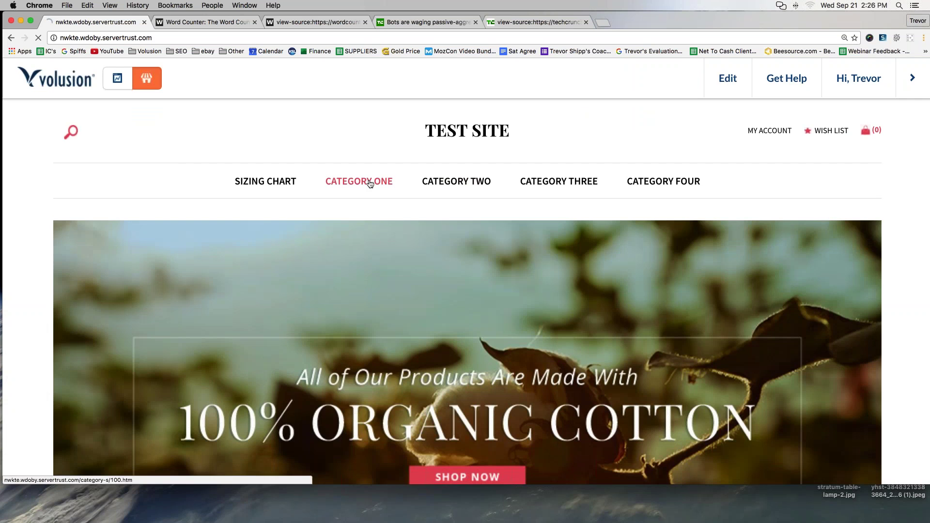
left_click(370, 183)
left_click(728, 80)
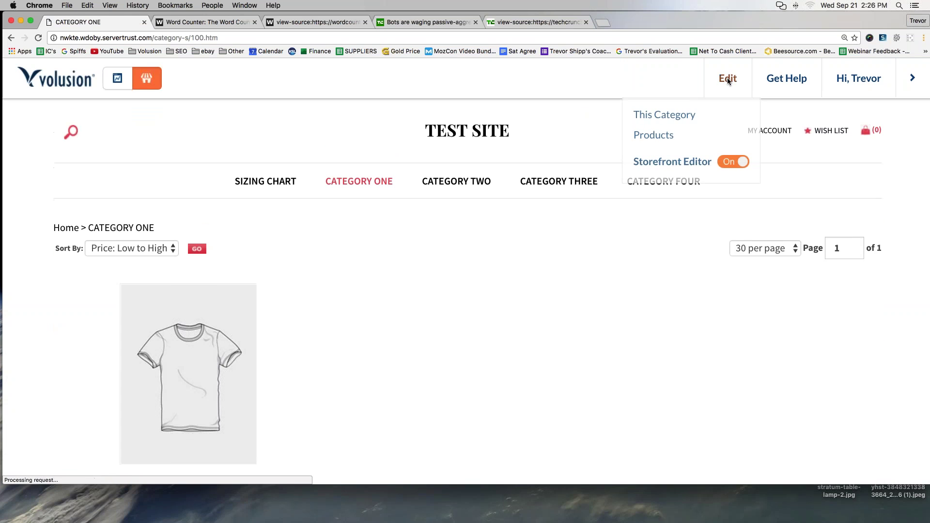
left_click(664, 115)
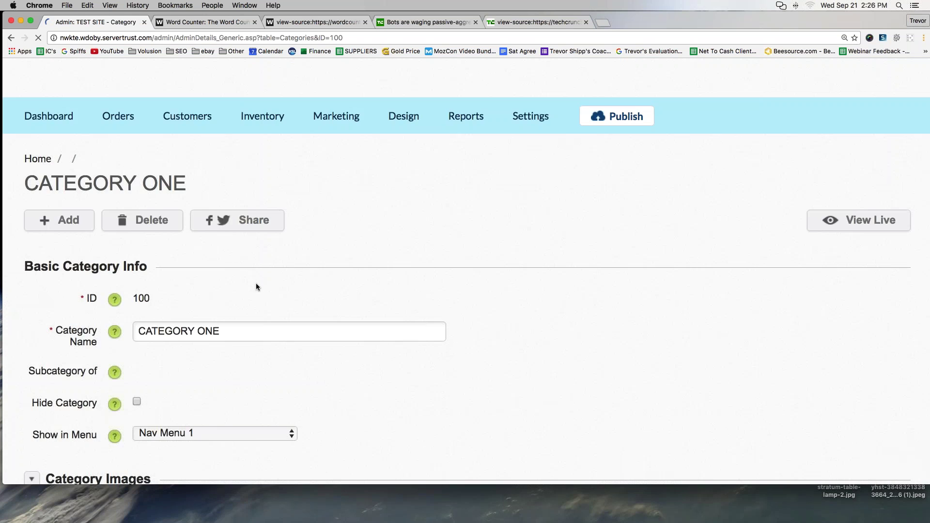
- Expand the category's advanced info and enter "Go see our red cotton shirt now." as the Category Description
scroll(256, 287, "down", 5)
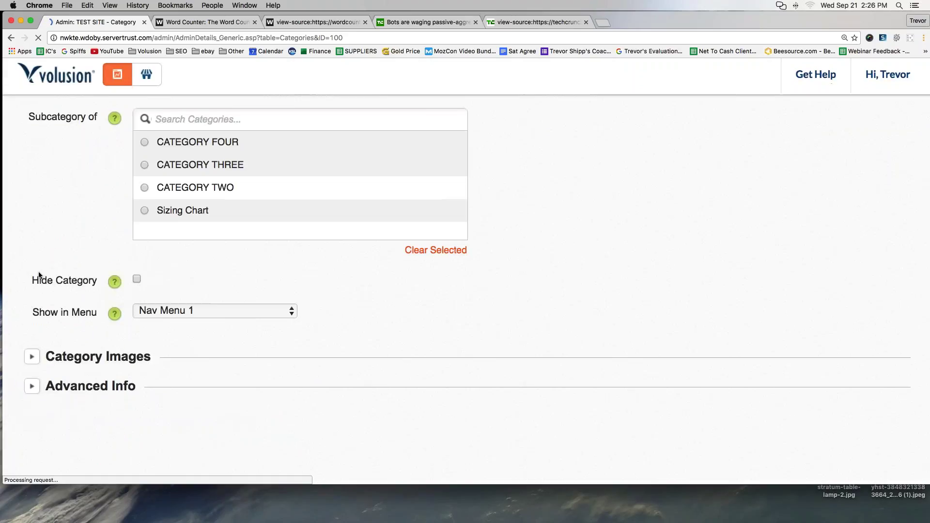
left_click(73, 386)
scroll(97, 339, "down", 3)
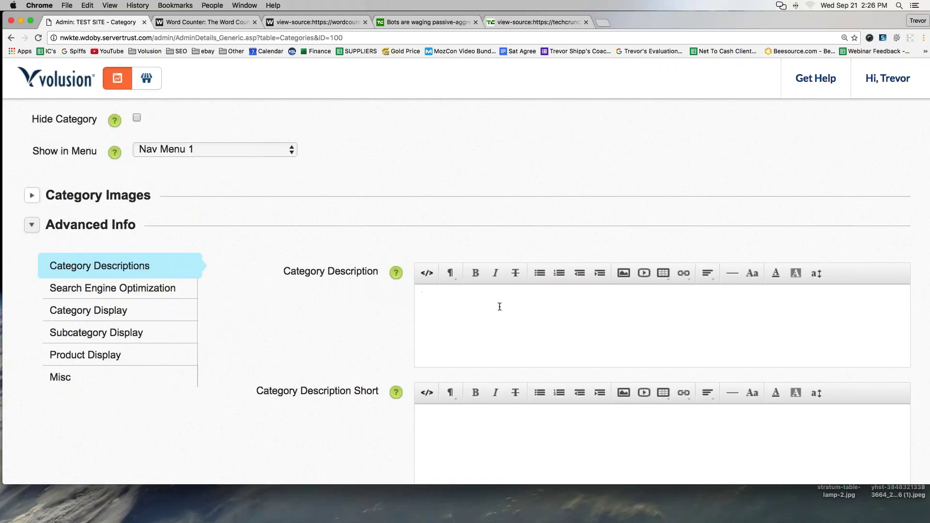
type("Go see ou")
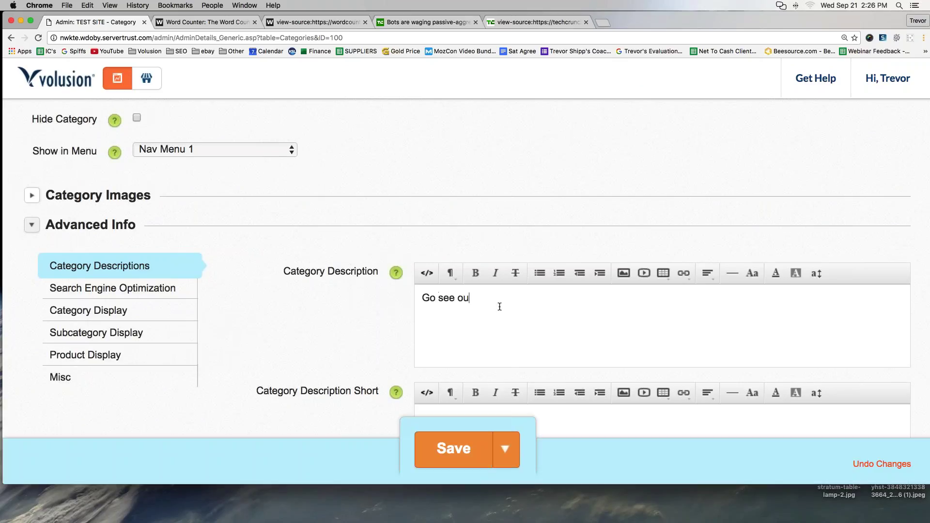
type("r red cotton shirt now.")
scroll(499, 307, "up", 1)
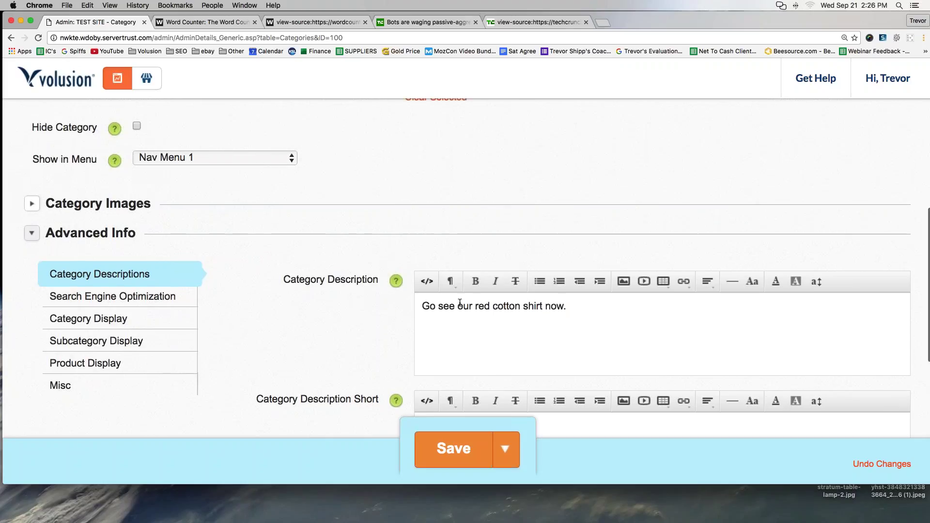
left_click_drag(476, 308, 542, 306)
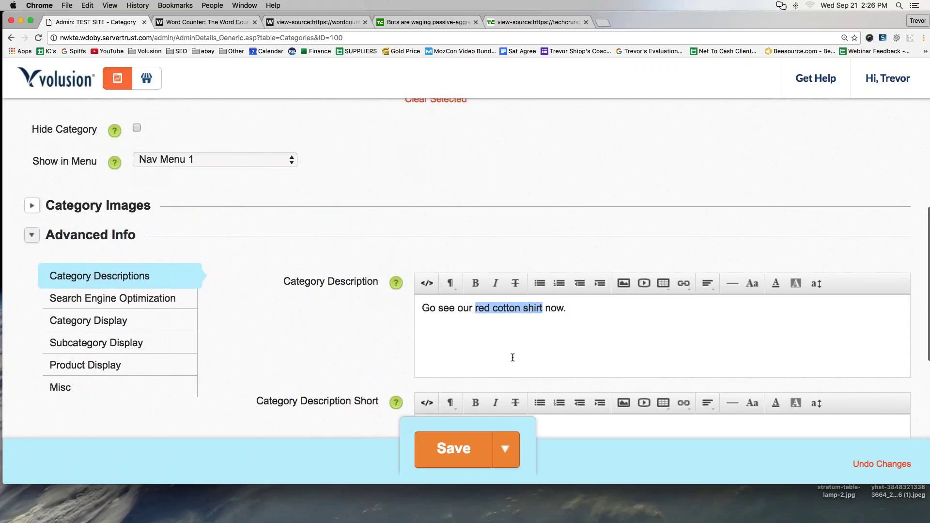
left_click(684, 283)
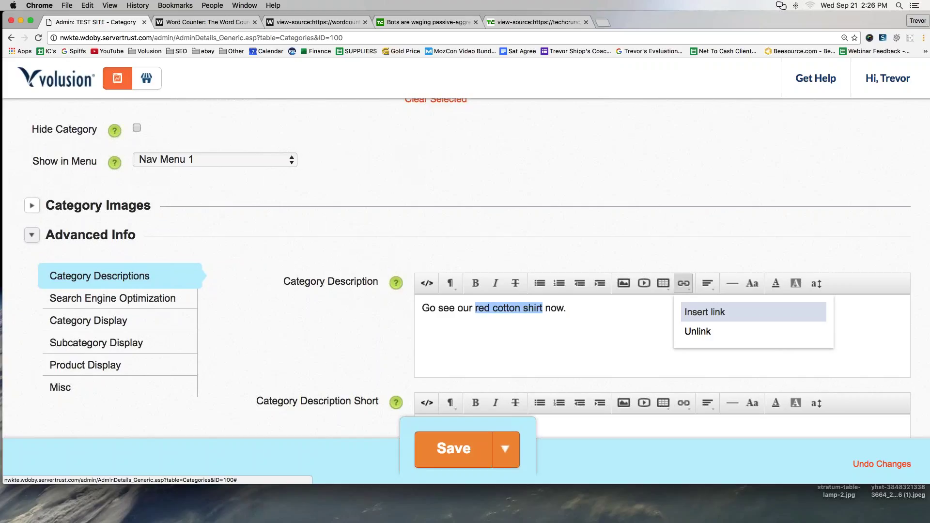
left_click(697, 314)
left_click(353, 250)
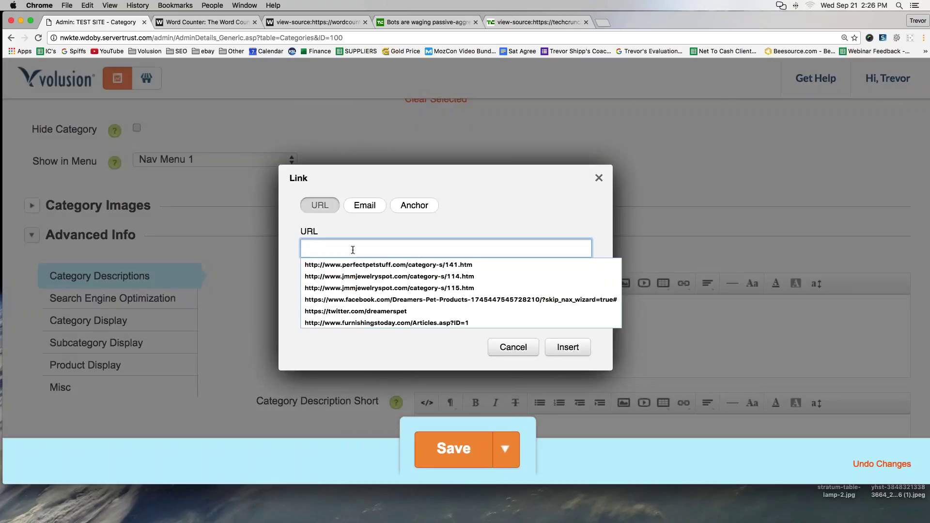
key("Escape")
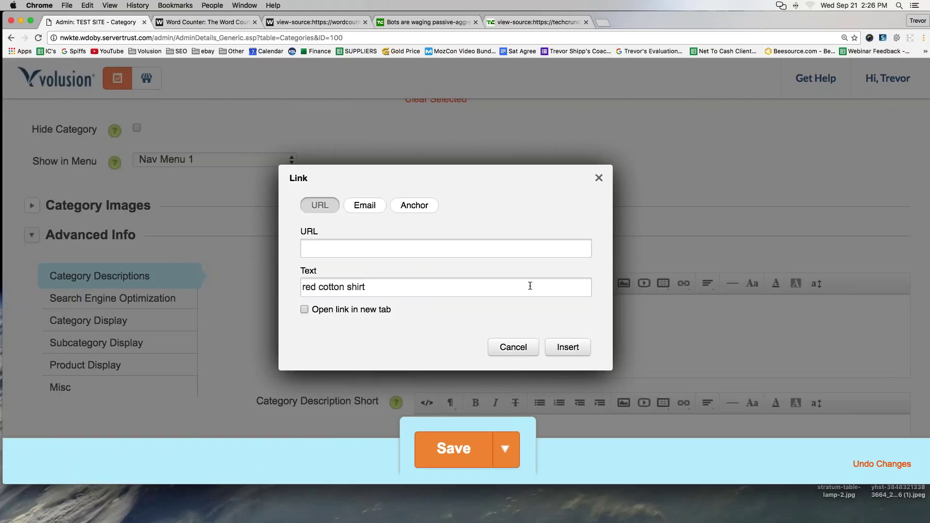
key("Tab")
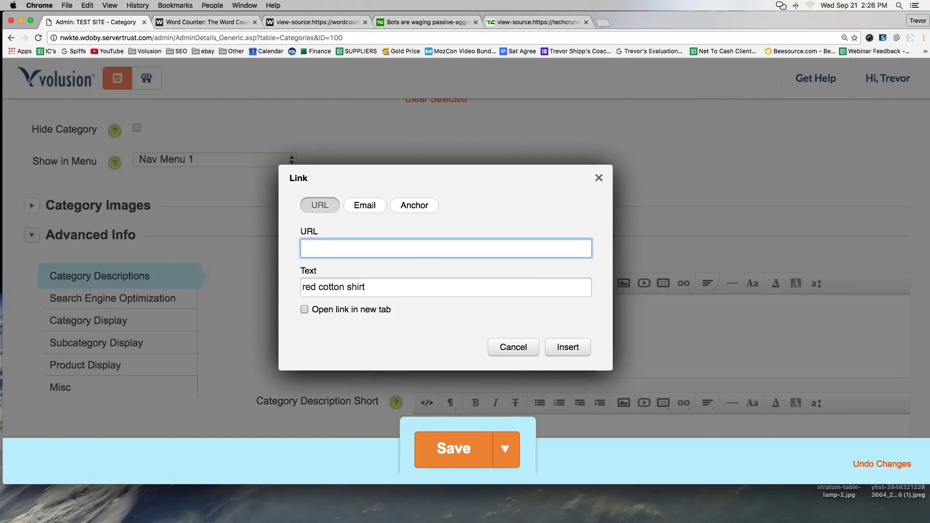
left_click(513, 347)
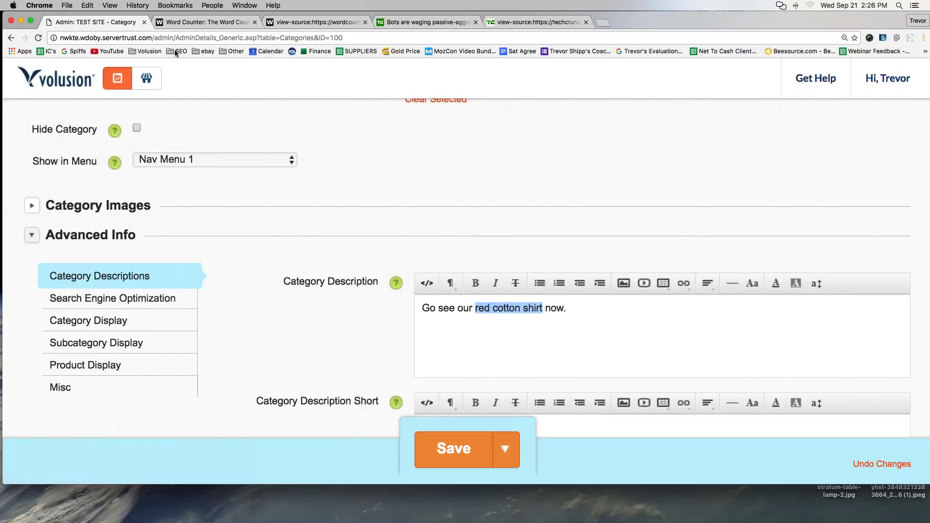
- Leave the category editor without saving, open Sample Product One's page in the storefront and copy its URL
left_click(147, 79)
key("Return")
scroll(246, 209, "down", 5)
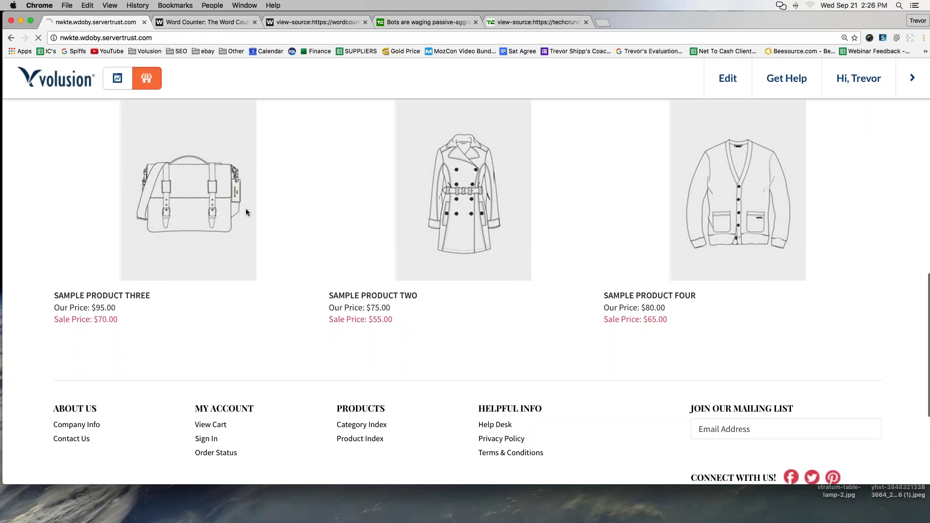
scroll(361, 181, "up", 6)
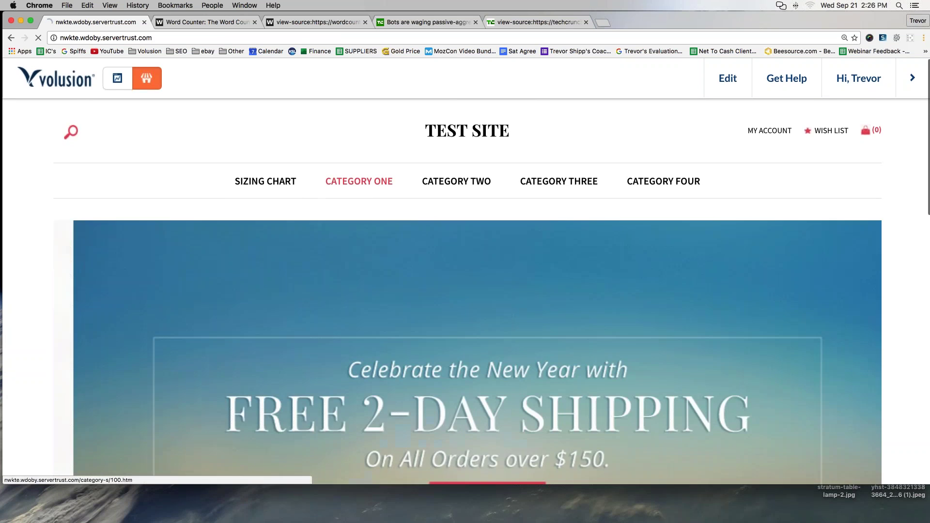
left_click(361, 181)
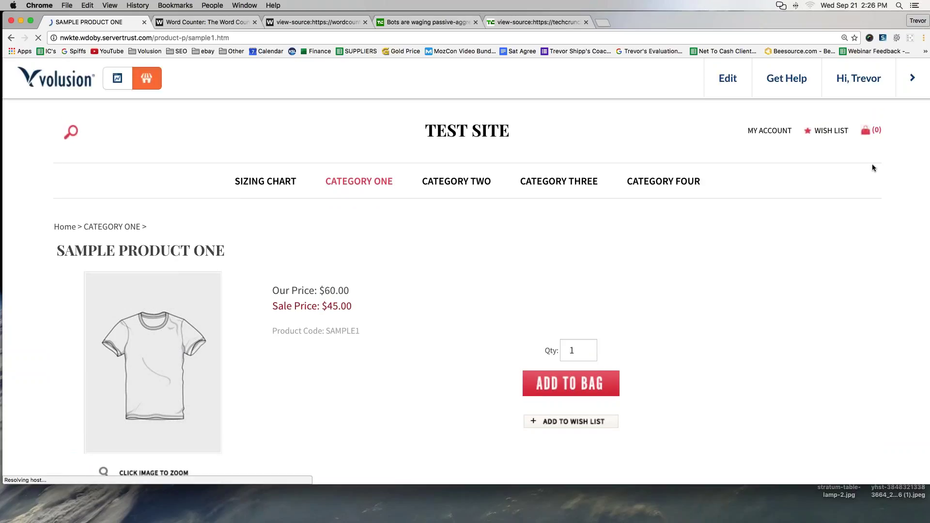
mouse_move(111, 51)
left_mouse_down()
mouse_move(237, 46)
mouse_move(211, 26)
mouse_move(103, 27)
mouse_move(57, 46)
left_mouse_up()
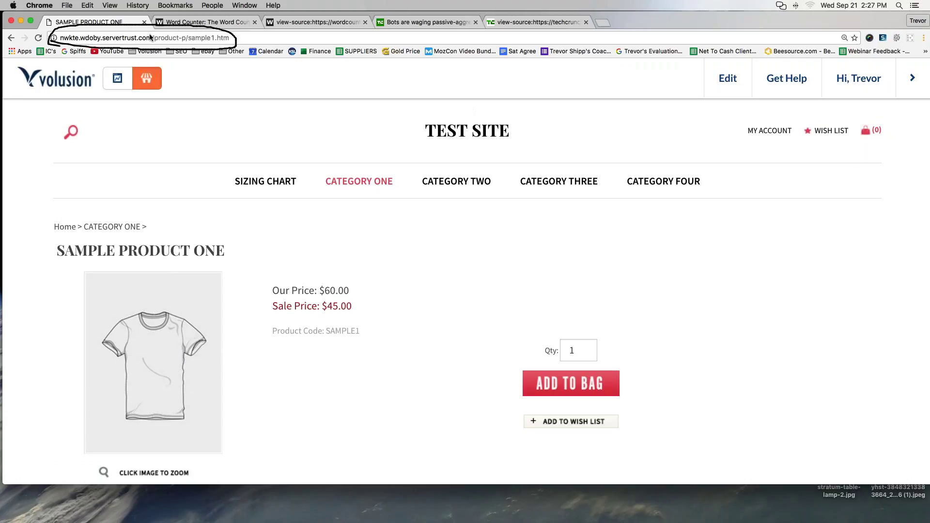
key("super+l")
key("super+c")
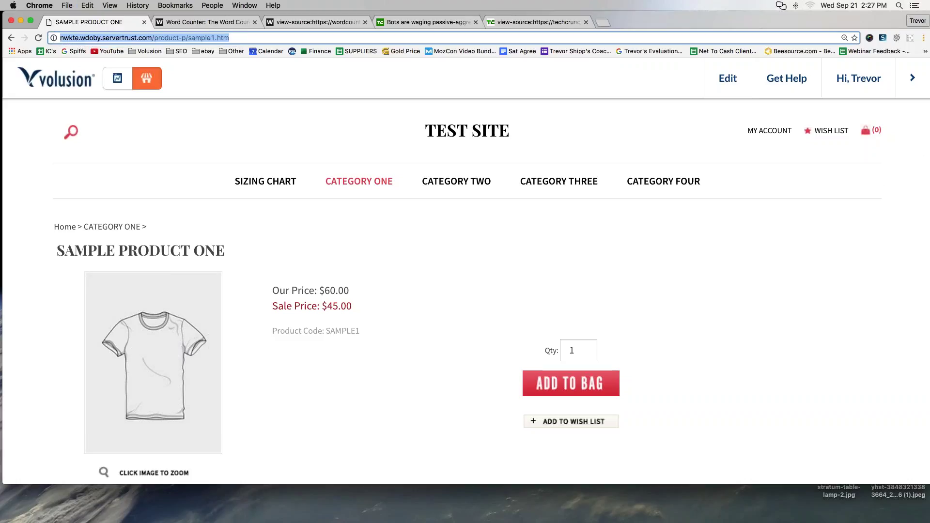
- Reopen Category One for editing and enter "Come see our unique red cotton shirt today!" as the Category Description
left_click(364, 182)
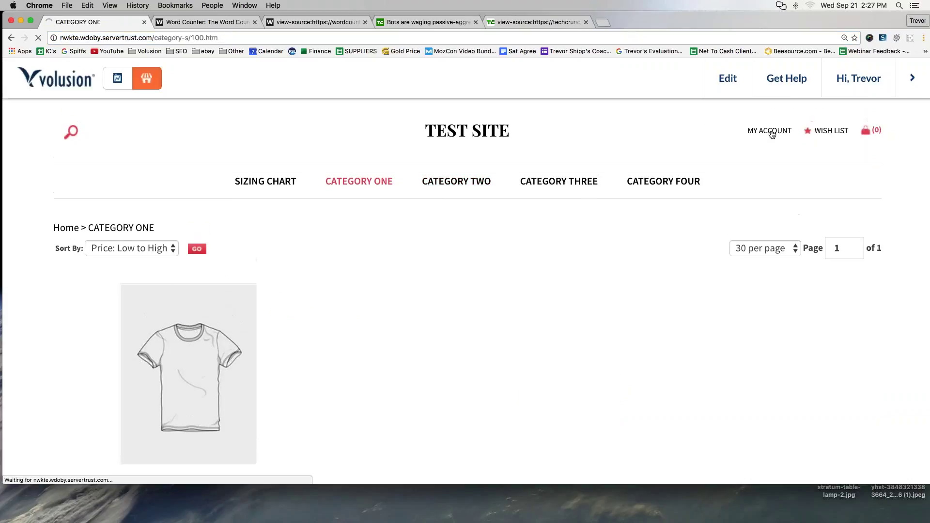
mouse_move(731, 84)
left_click(657, 115)
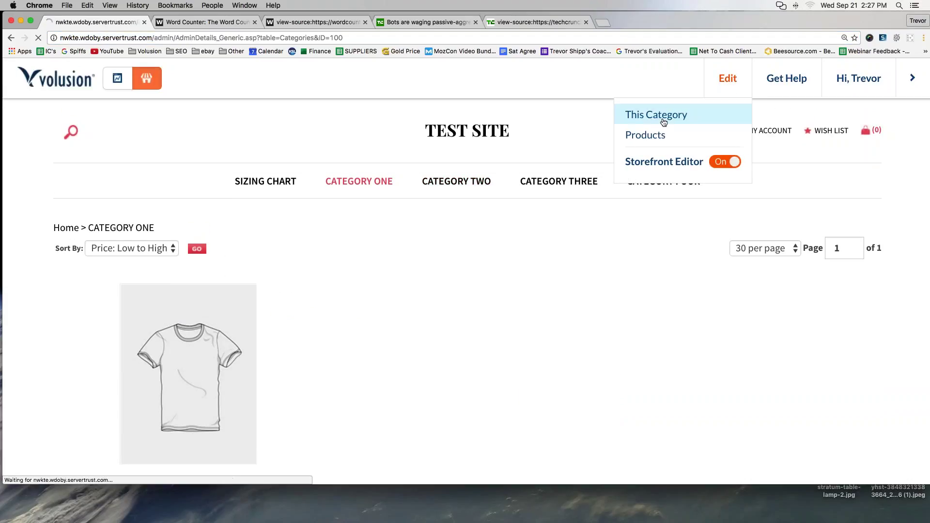
scroll(273, 237, "down", 10)
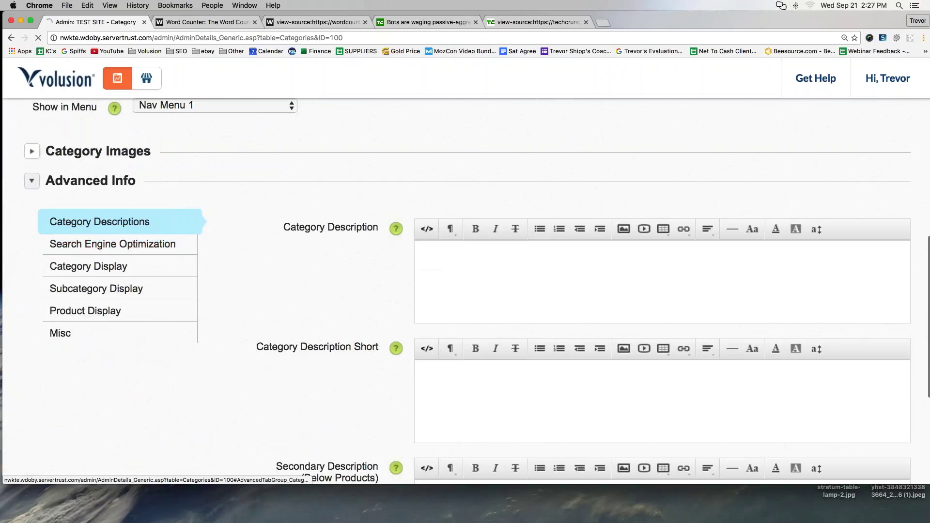
left_click(427, 254)
type("Come see our ")
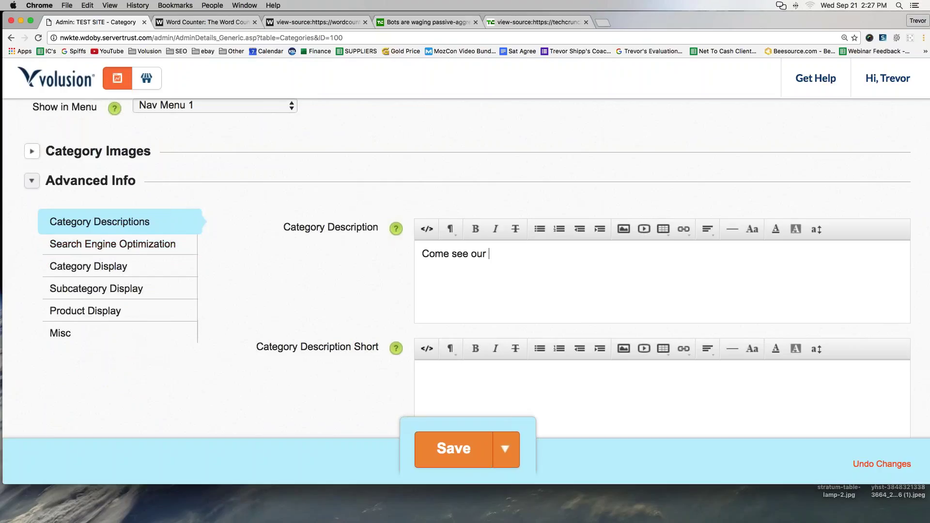
type("unique red cotton shirt today!")
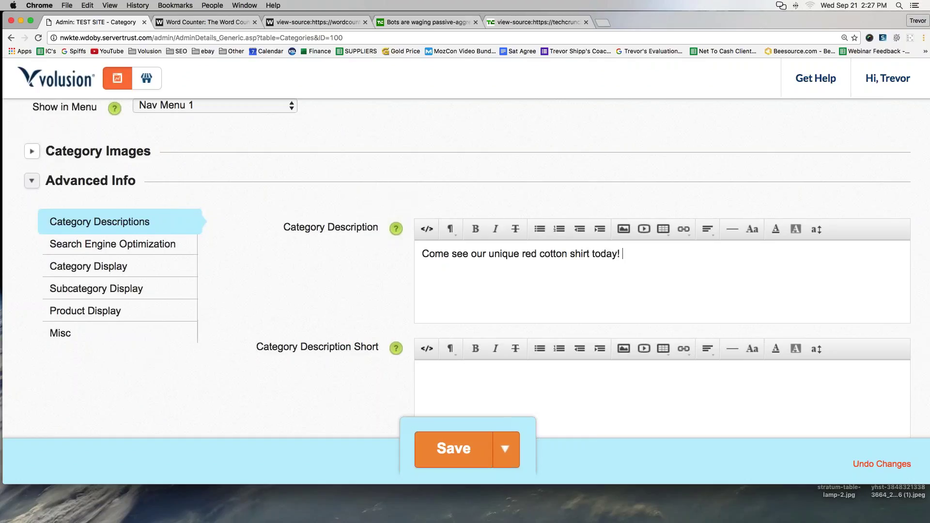
left_click_drag(489, 254, 590, 254)
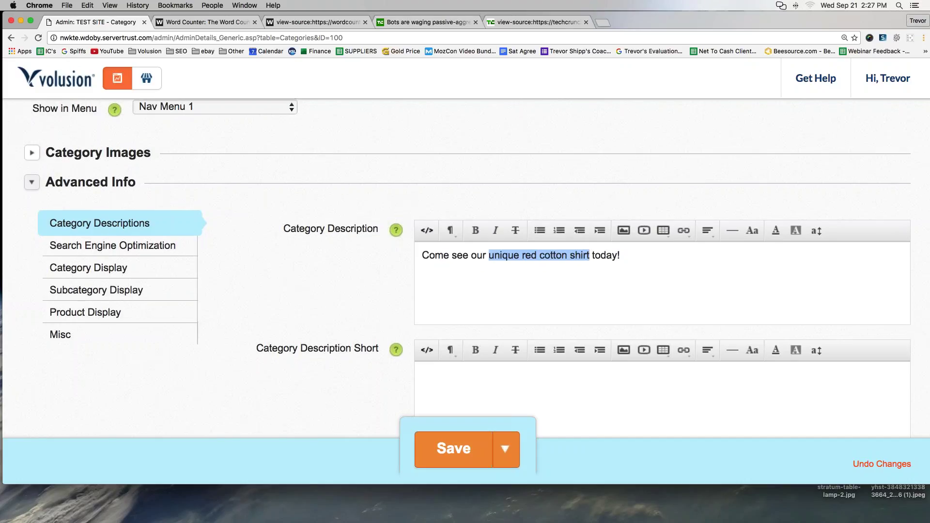
scroll(684, 242, "up", 1)
left_click(684, 255)
left_click(705, 284)
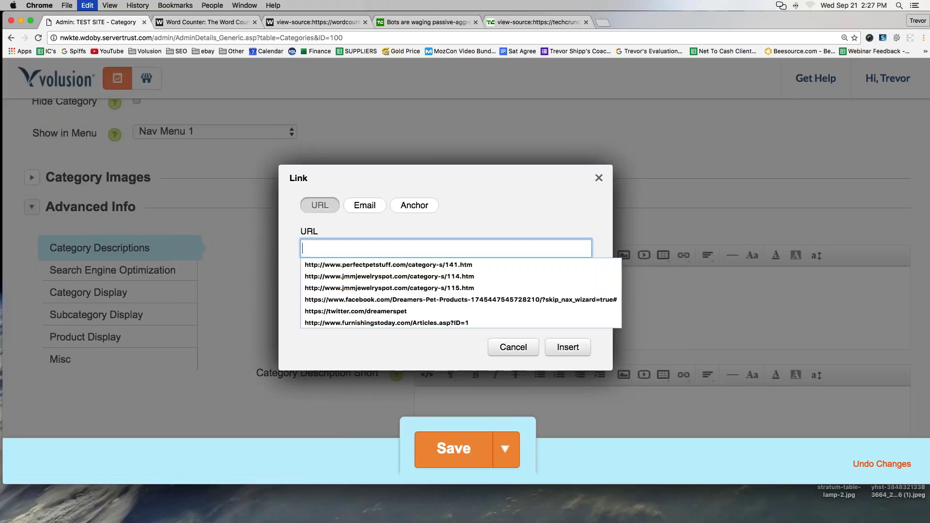
key("super+v")
key("super+a")
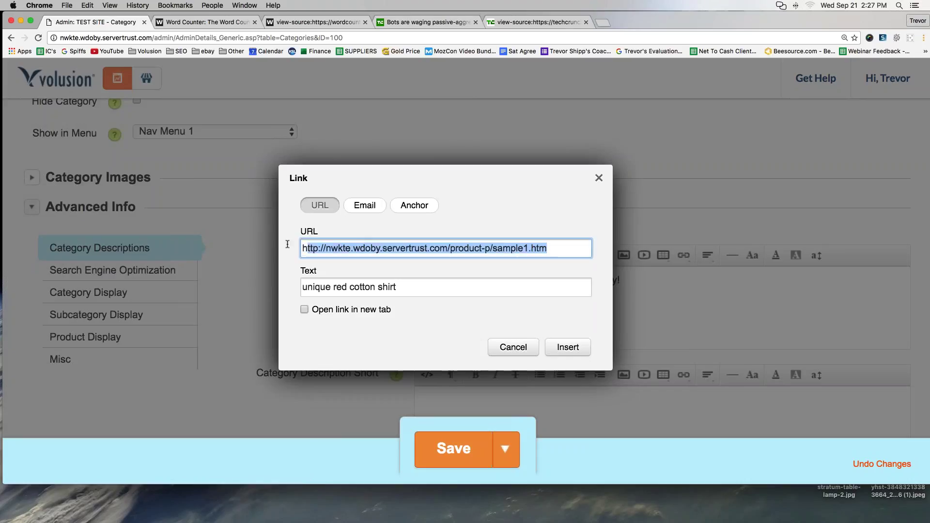
left_click(568, 347)
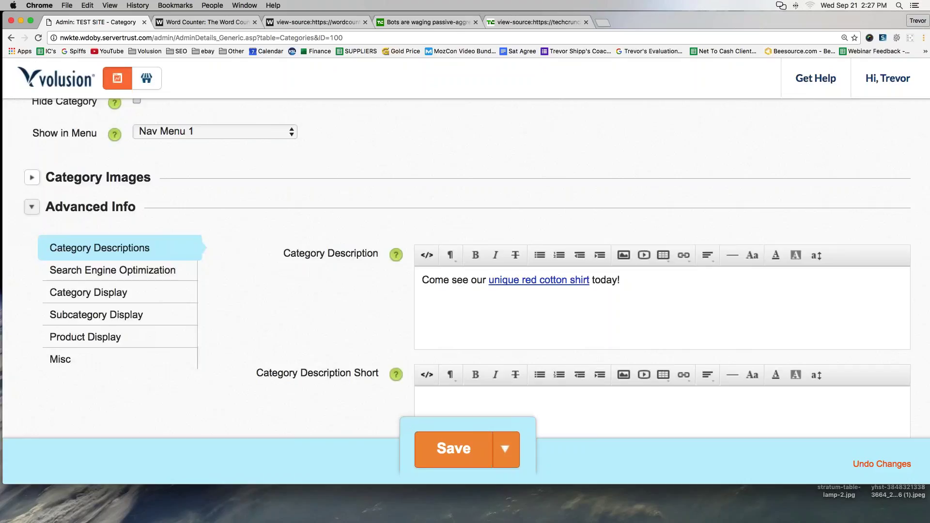
left_click(435, 457)
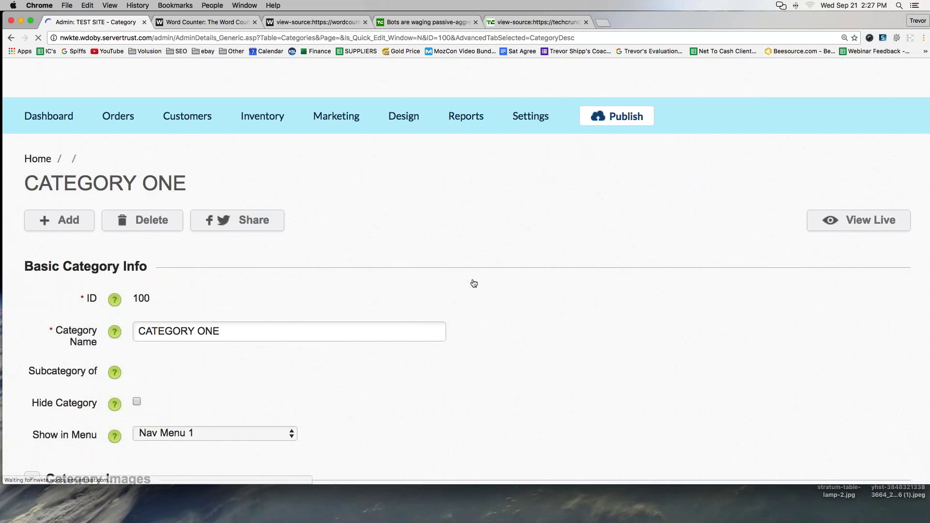
- View Category One in the storefront and follow the "unique red cotton shirt" link to test it
left_click(146, 79)
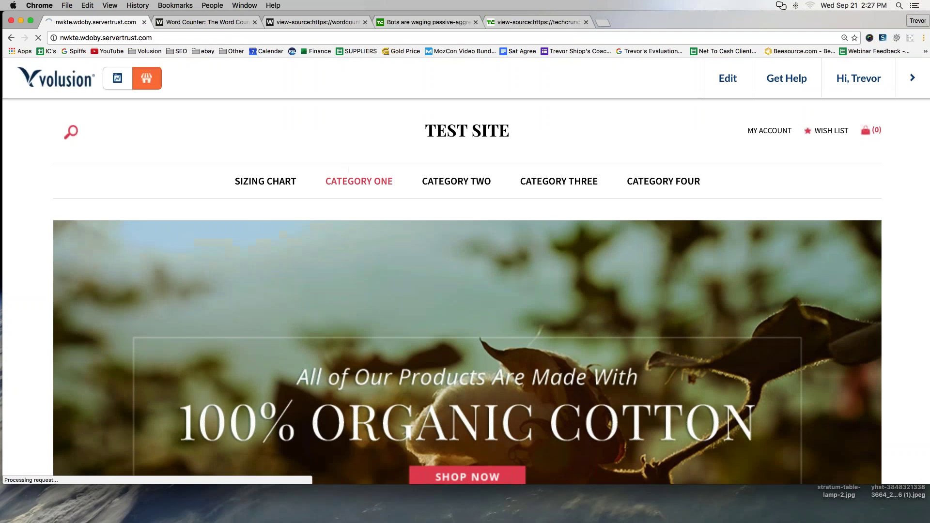
left_click(356, 182)
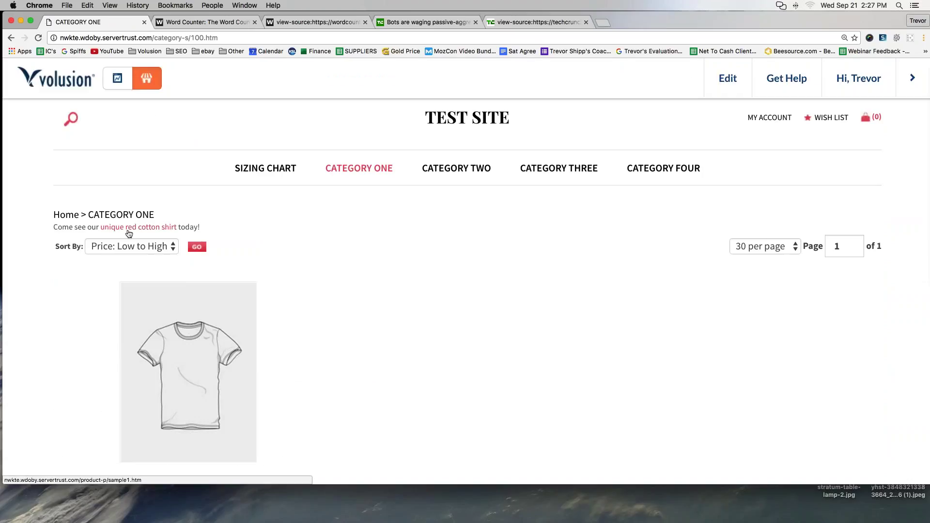
scroll(302, 265, "down", 1)
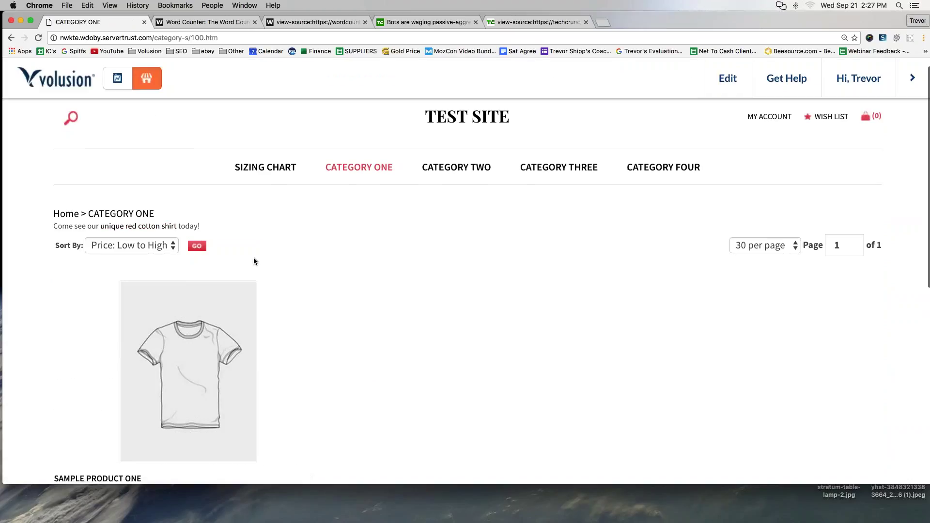
left_click(135, 226)
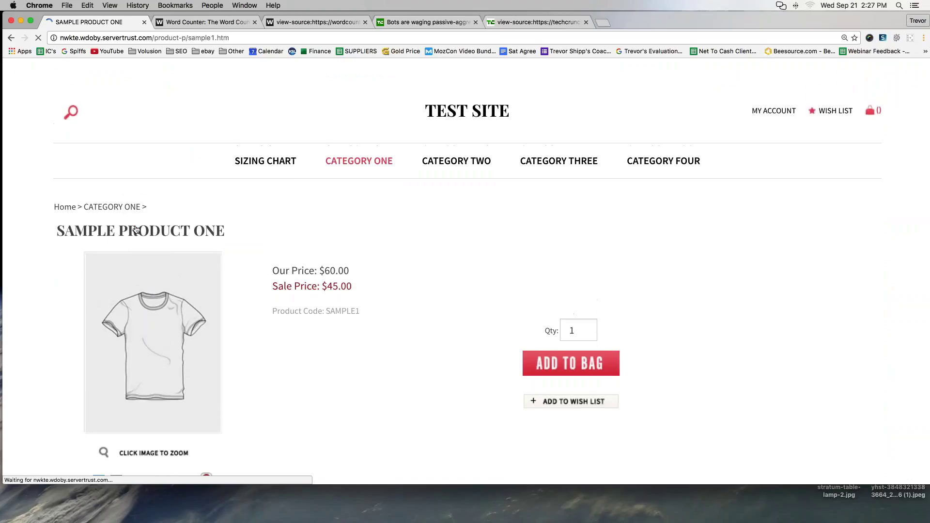